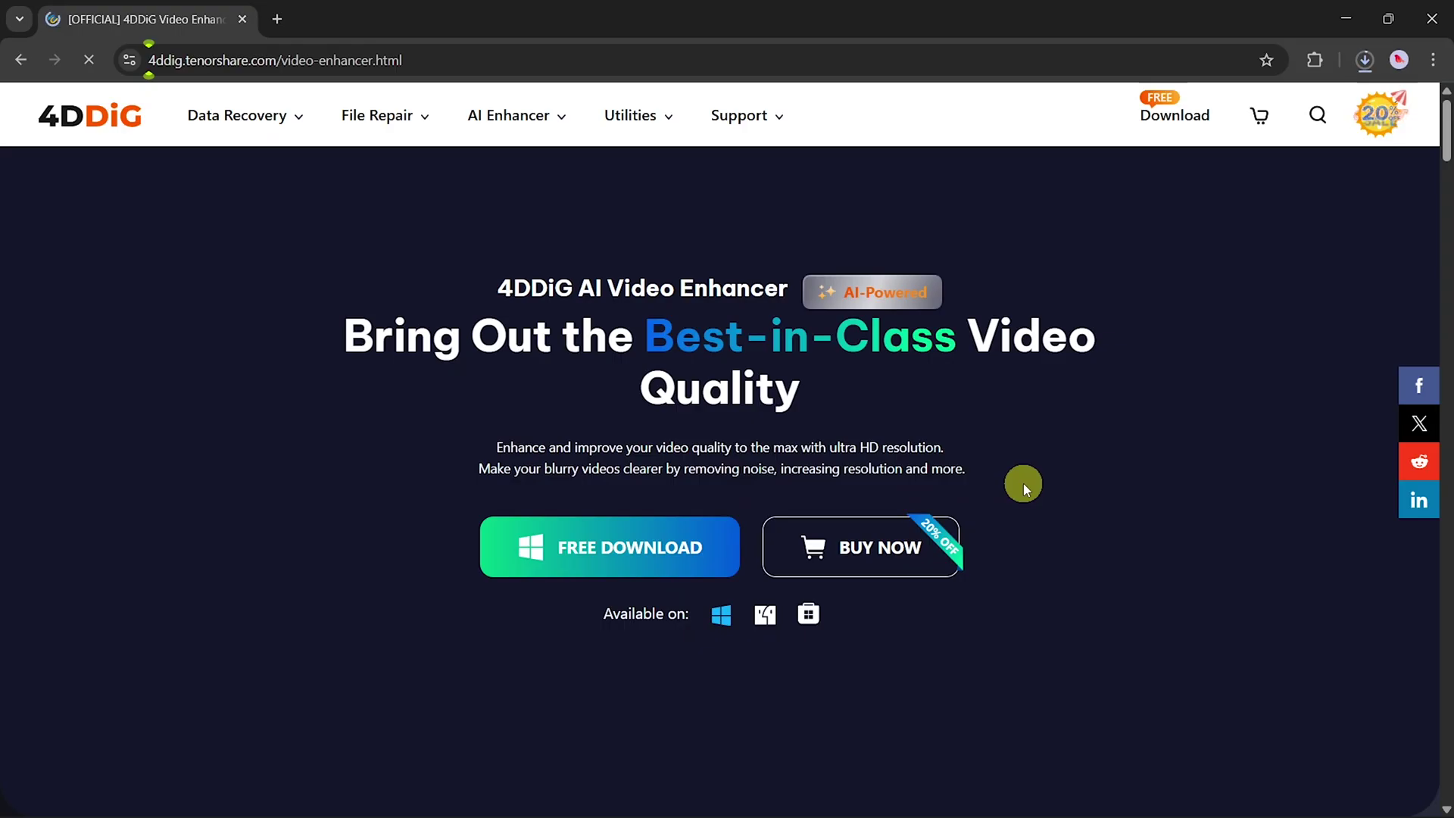
Download the 4DDiG File Repair installer from the website and check its progress in Chrome.
{"action": "left_click", "coordinate": [607, 565]}
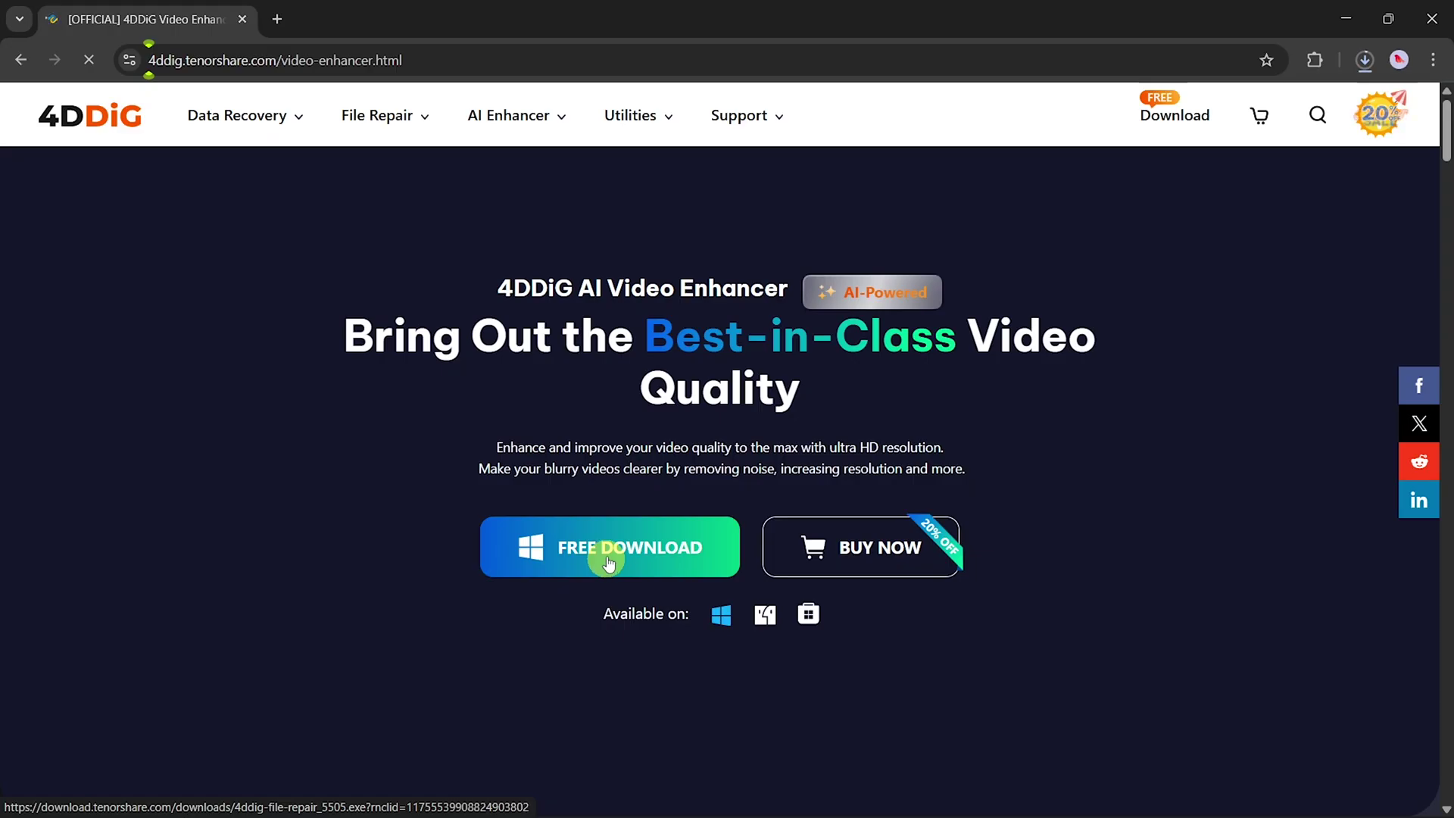
{"action": "left_click", "coordinate": [1364, 60]}
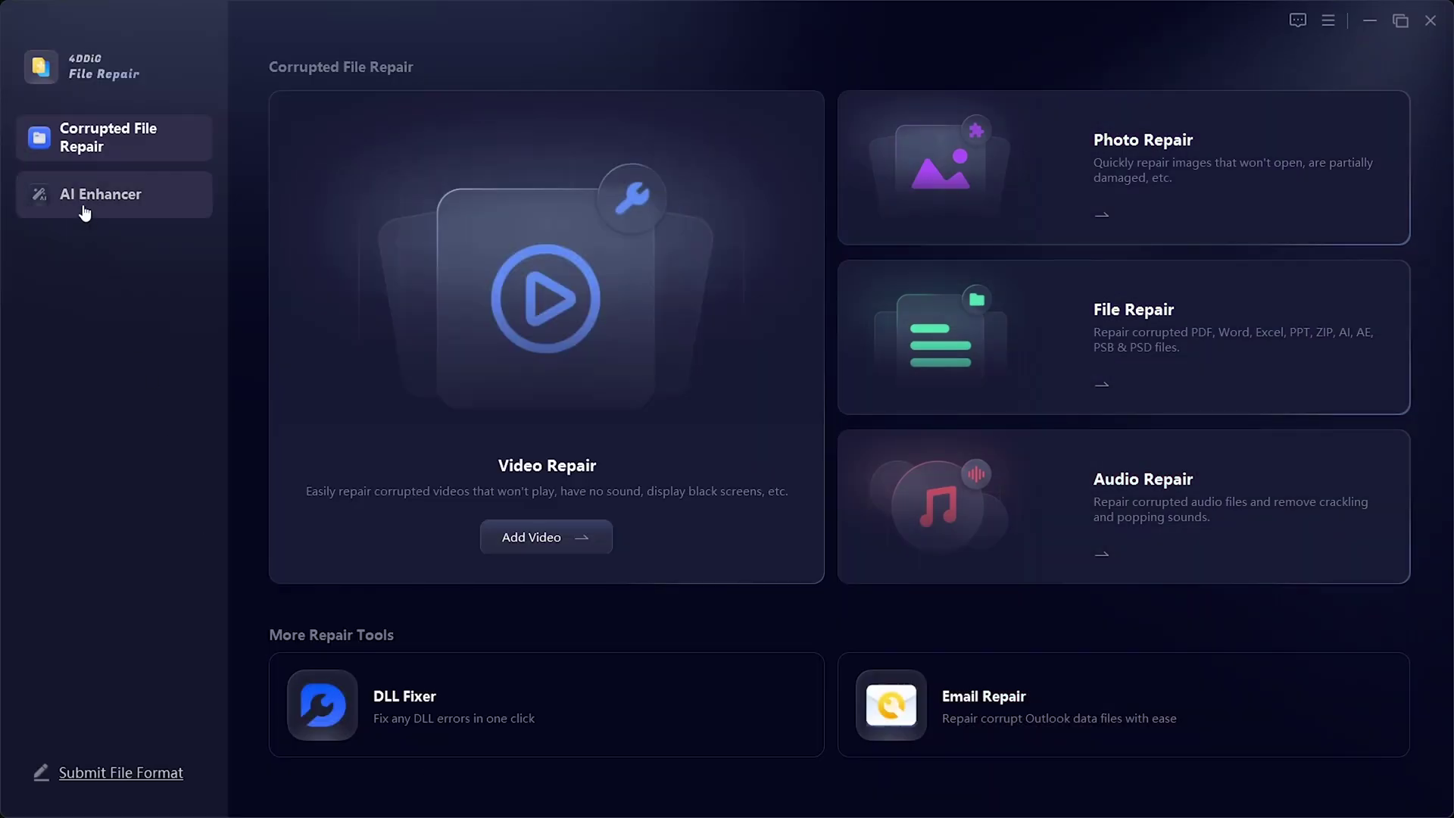
Switch to the AI Enhancer section from the left sidebar.
{"action": "left_click", "coordinate": [87, 210]}
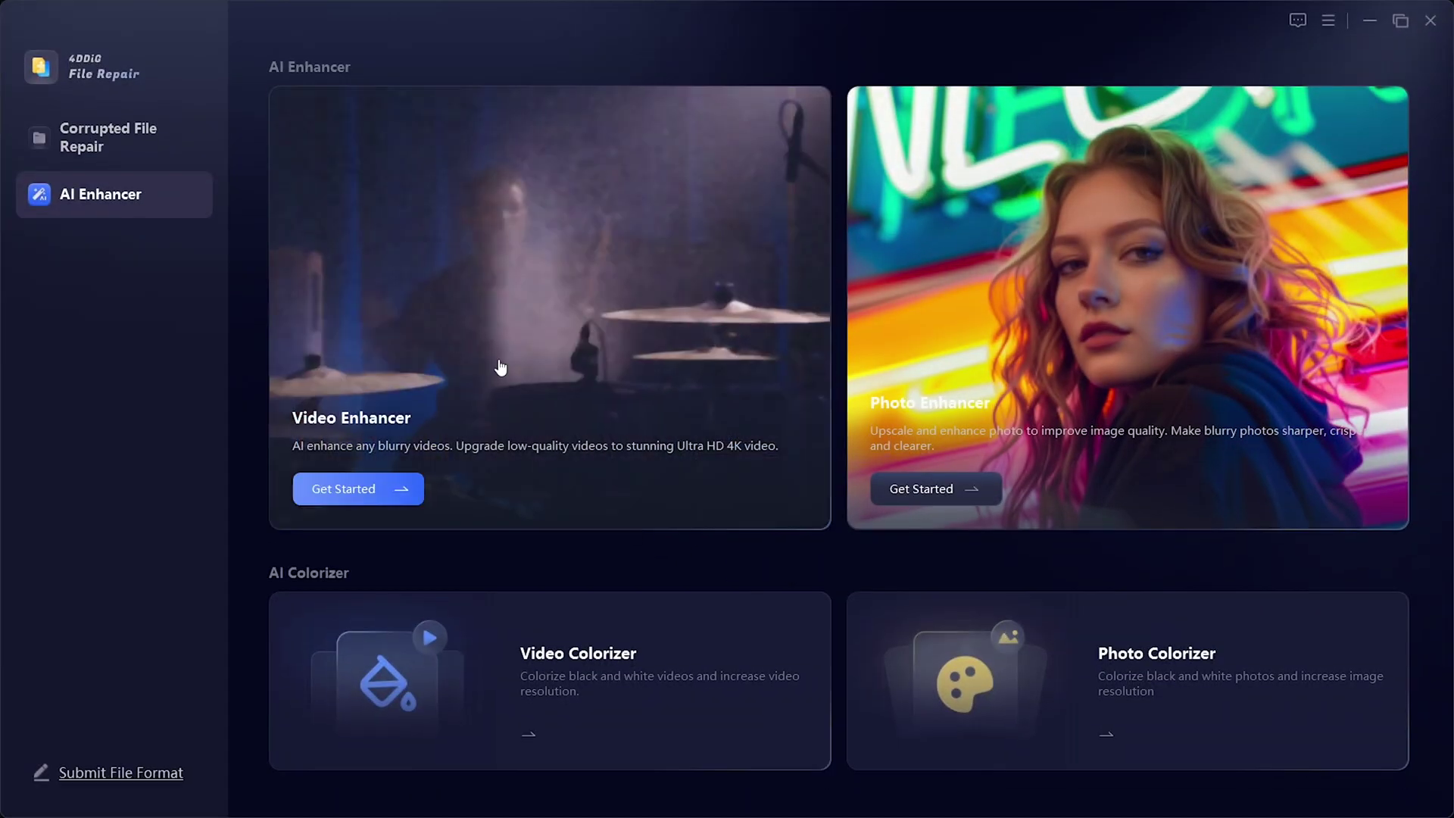
Load Untitled design (78).mp4 from Downloads into the Video Enhancer and play it.
{"action": "left_click", "coordinate": [497, 297]}
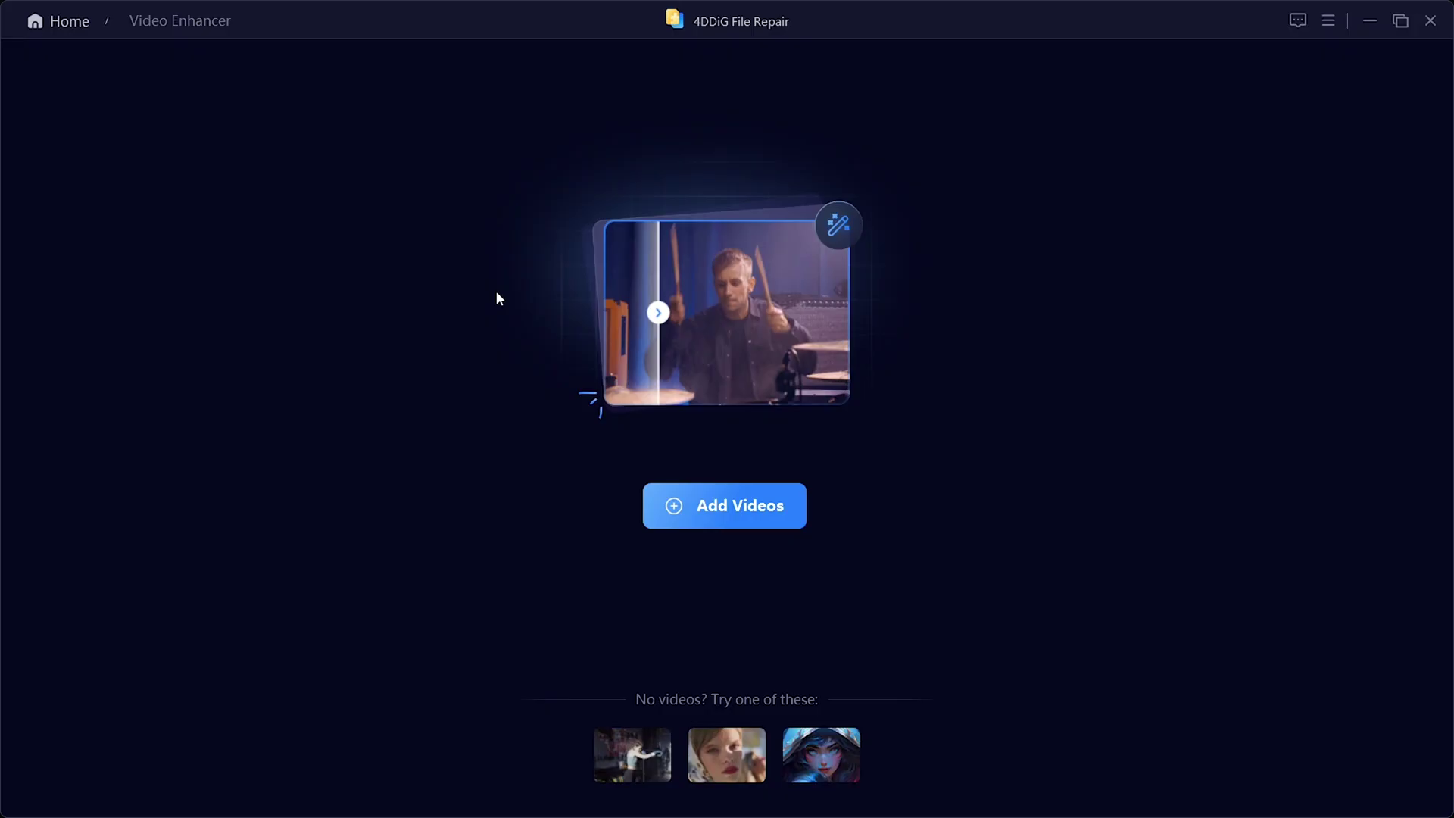
{"action": "left_click", "coordinate": [662, 522]}
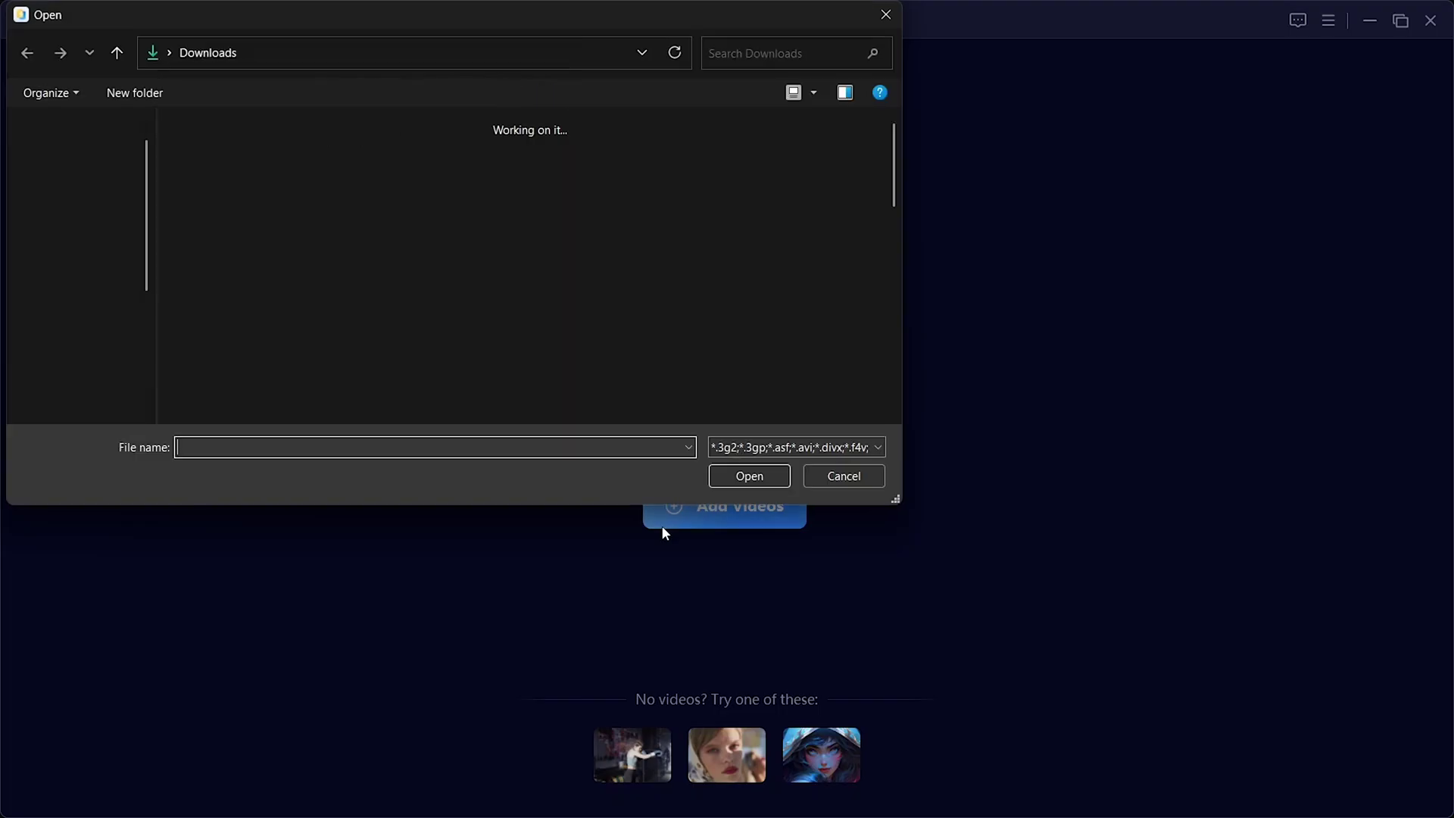
{"action": "left_click", "coordinate": [723, 477]}
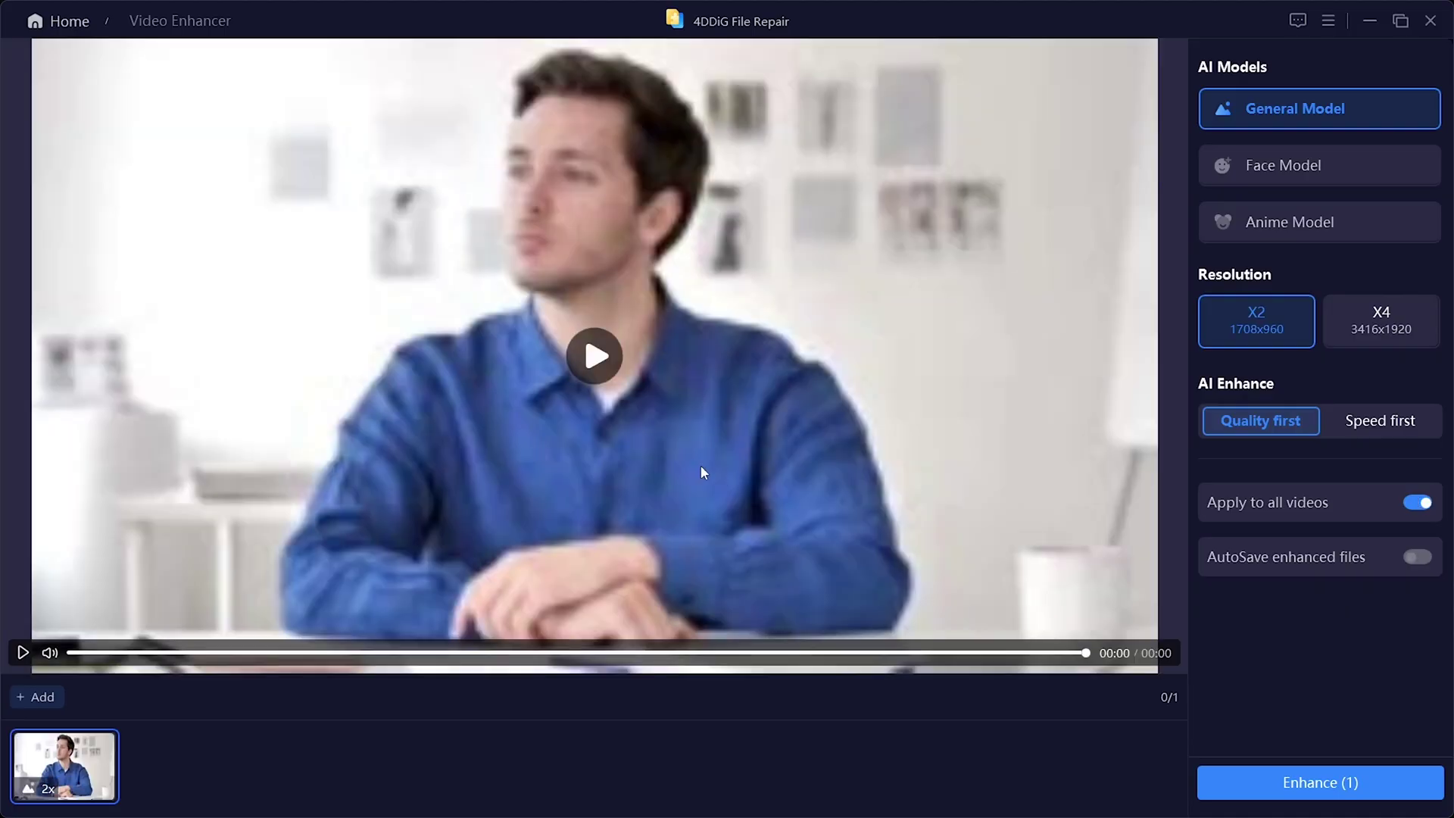
{"action": "left_click", "coordinate": [598, 354]}
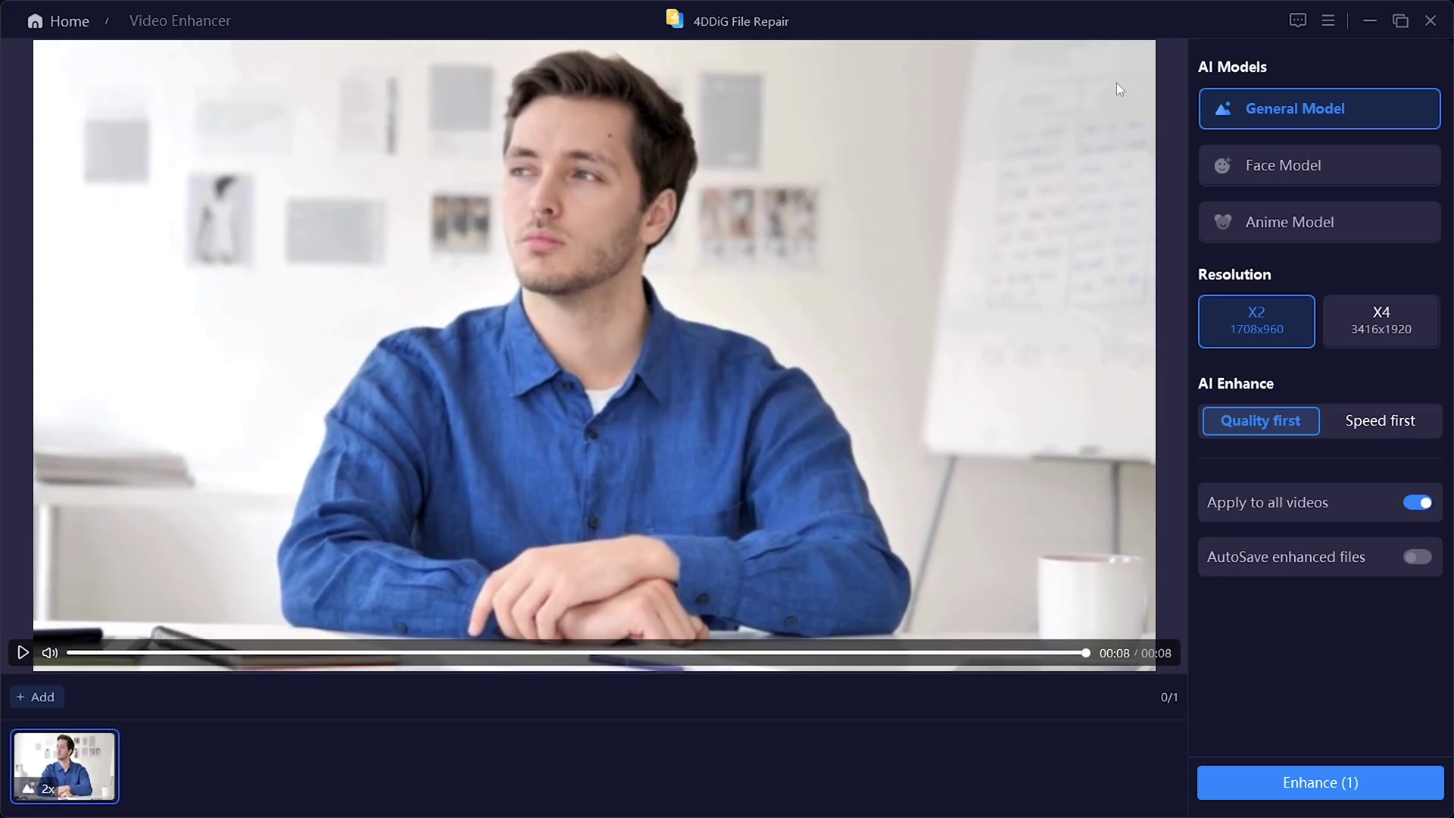
Try Speed first enhancement, then return to Quality first, keeping General Model at X2.
{"action": "mouse_move", "coordinate": [1280, 108]}
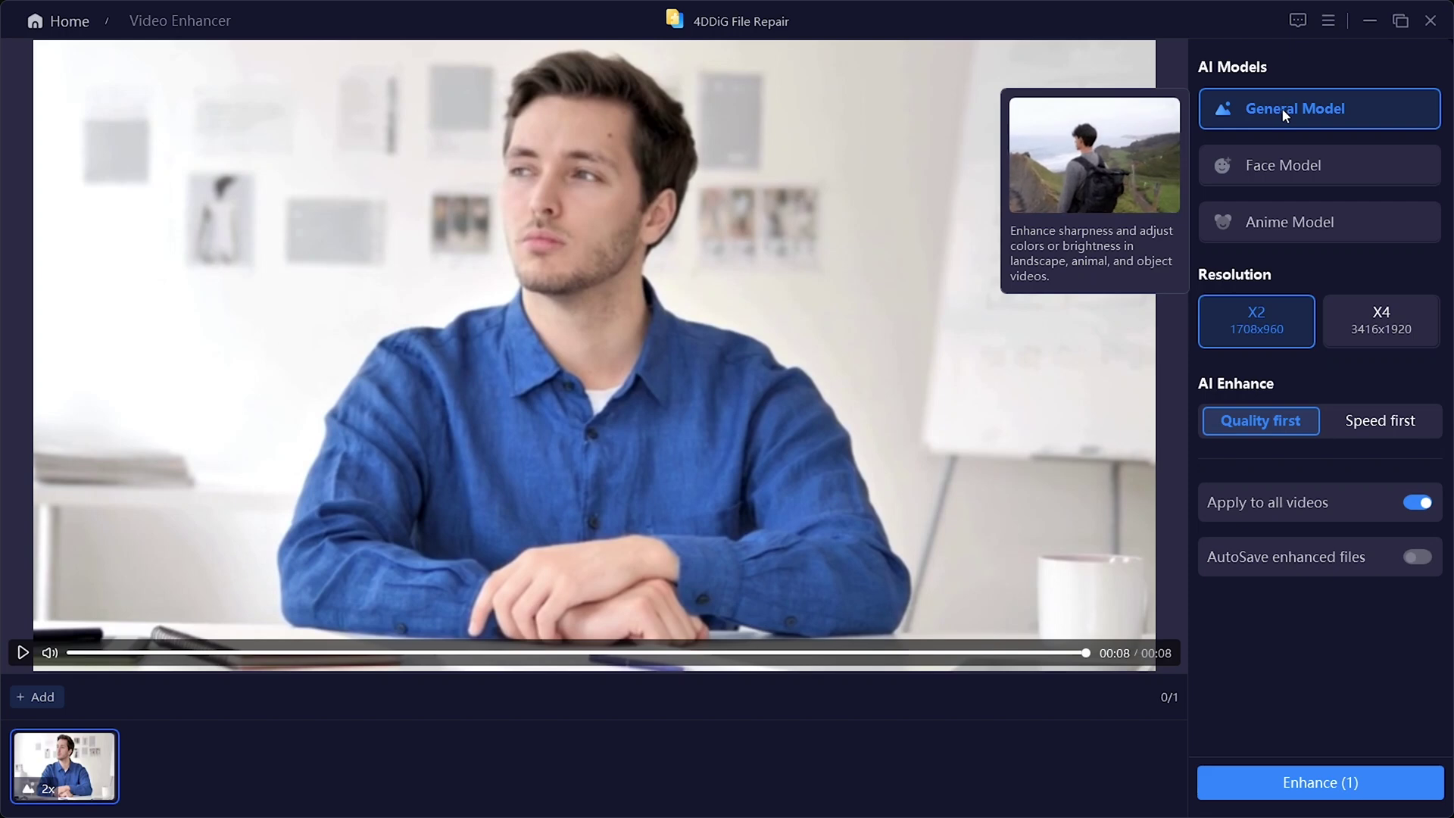
{"action": "mouse_move", "coordinate": [1296, 166]}
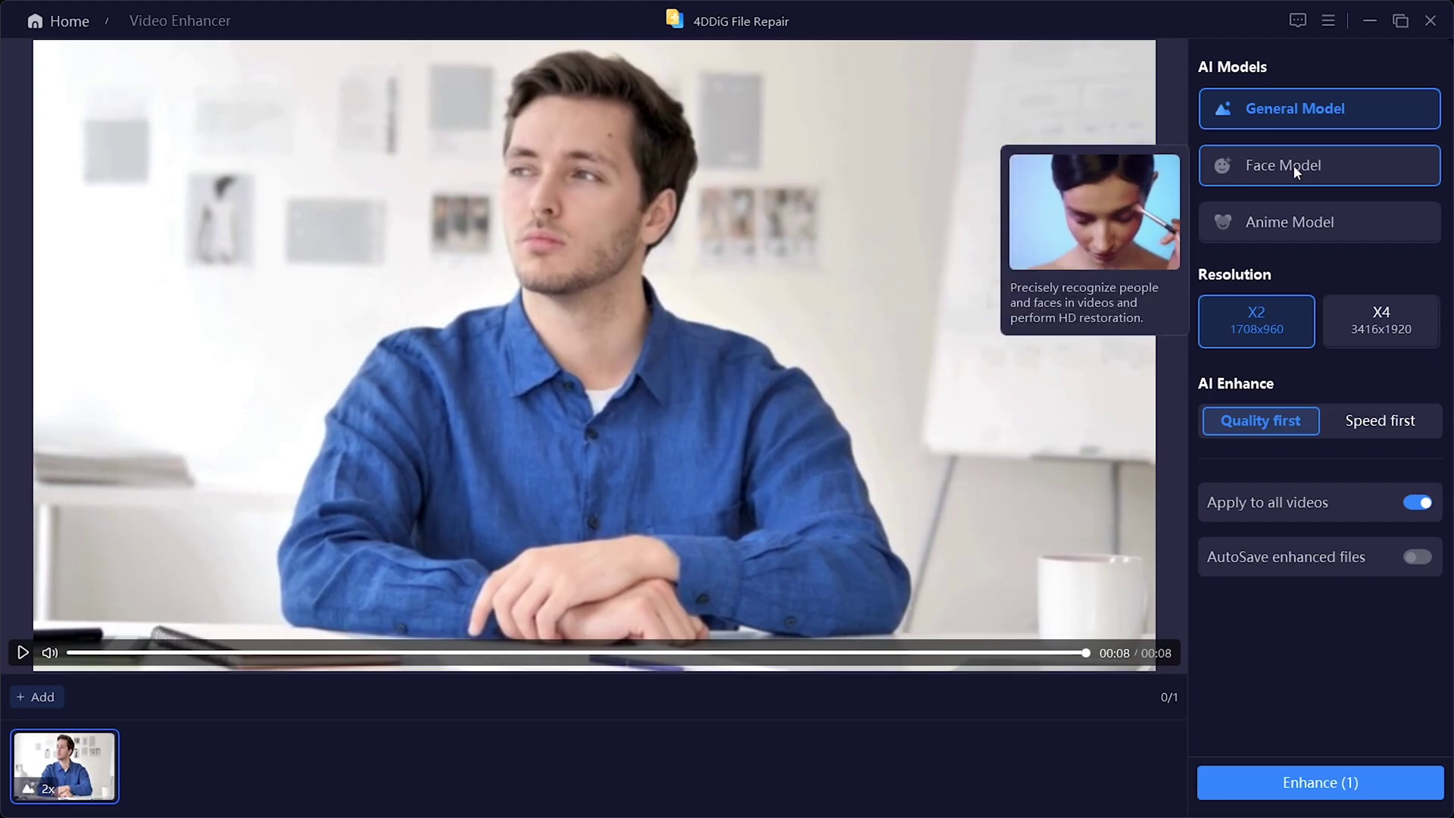
{"action": "mouse_move", "coordinate": [1280, 216]}
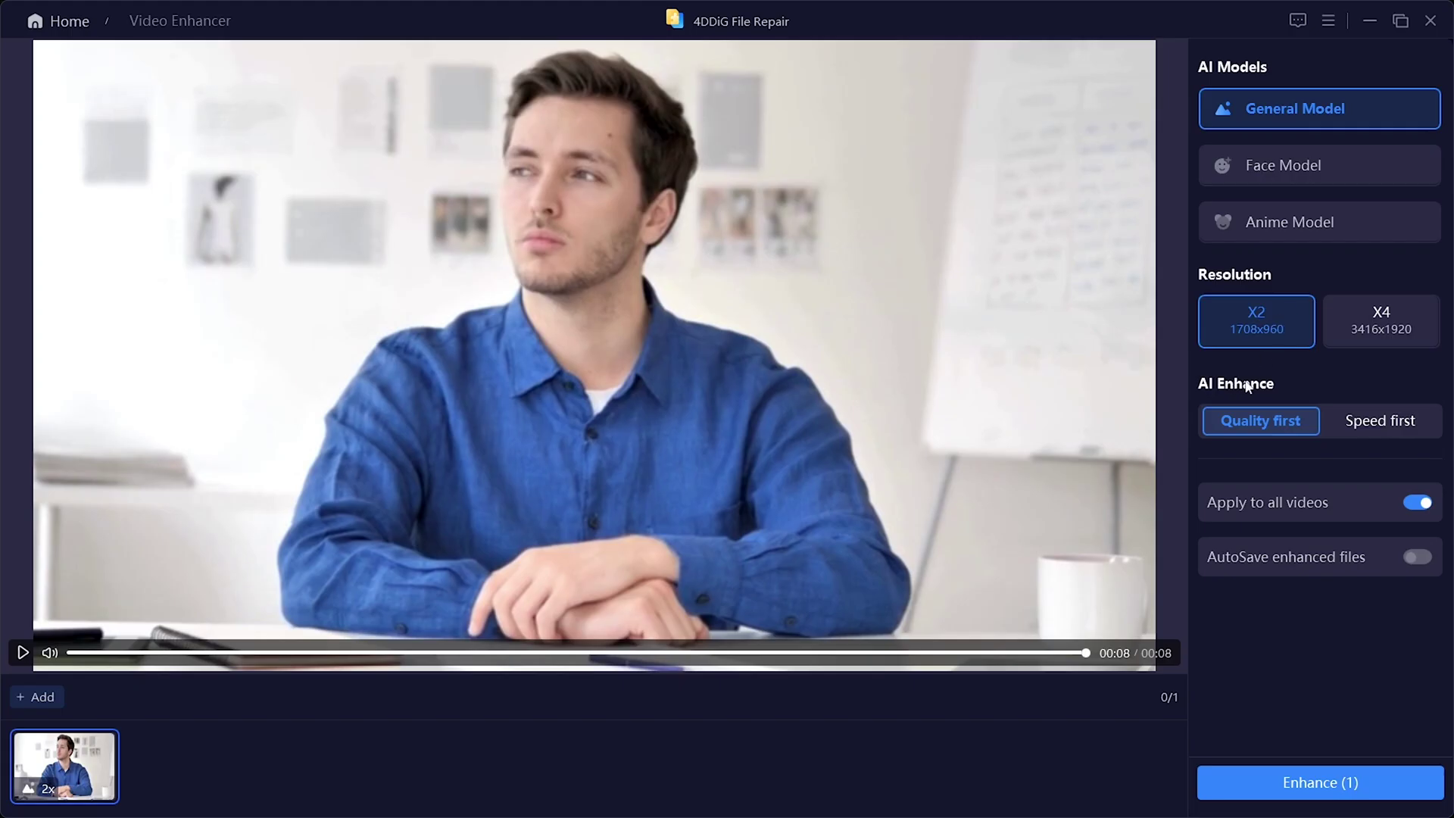
{"action": "left_click", "coordinate": [1341, 423]}
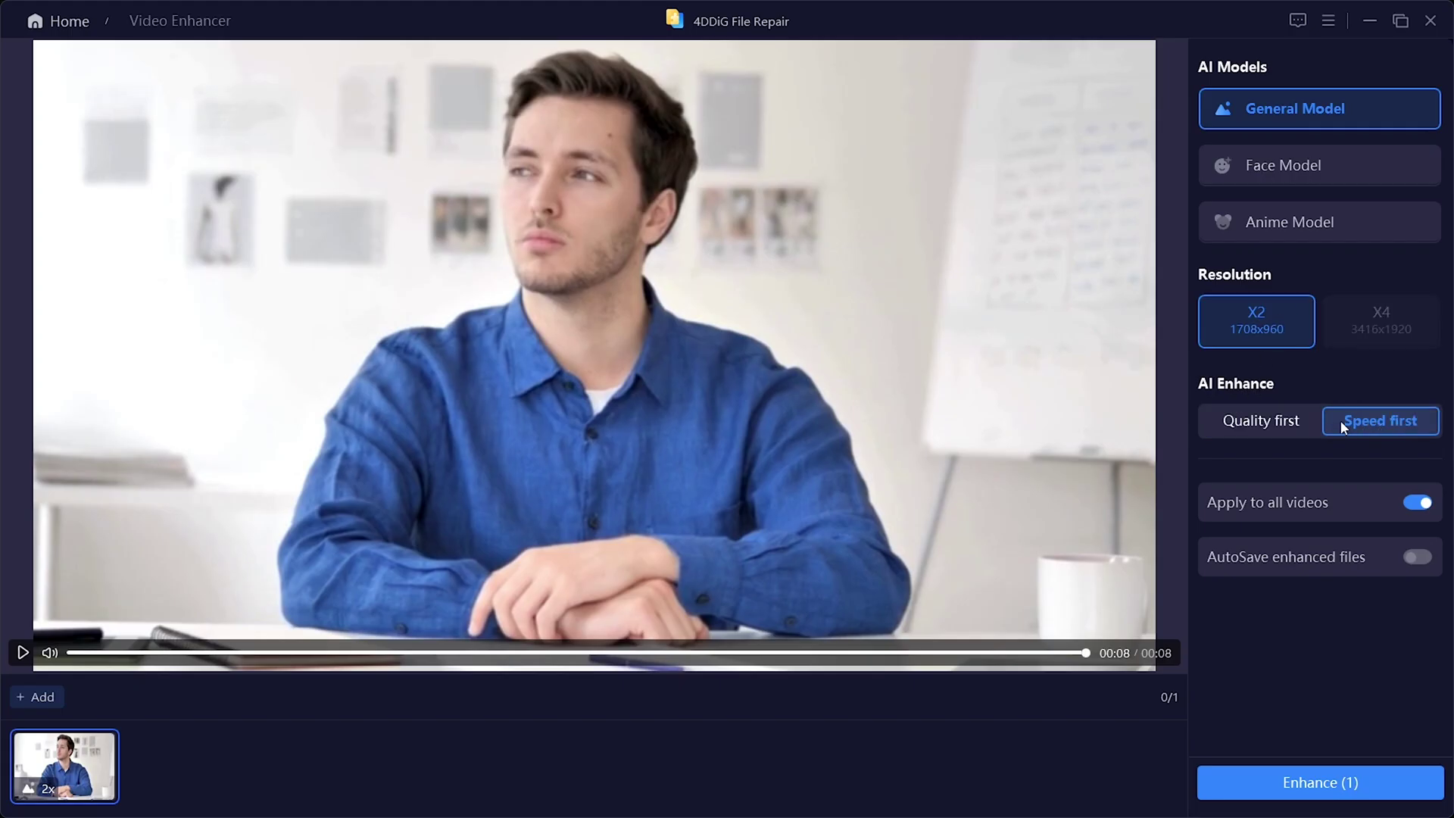
{"action": "left_click", "coordinate": [1270, 421]}
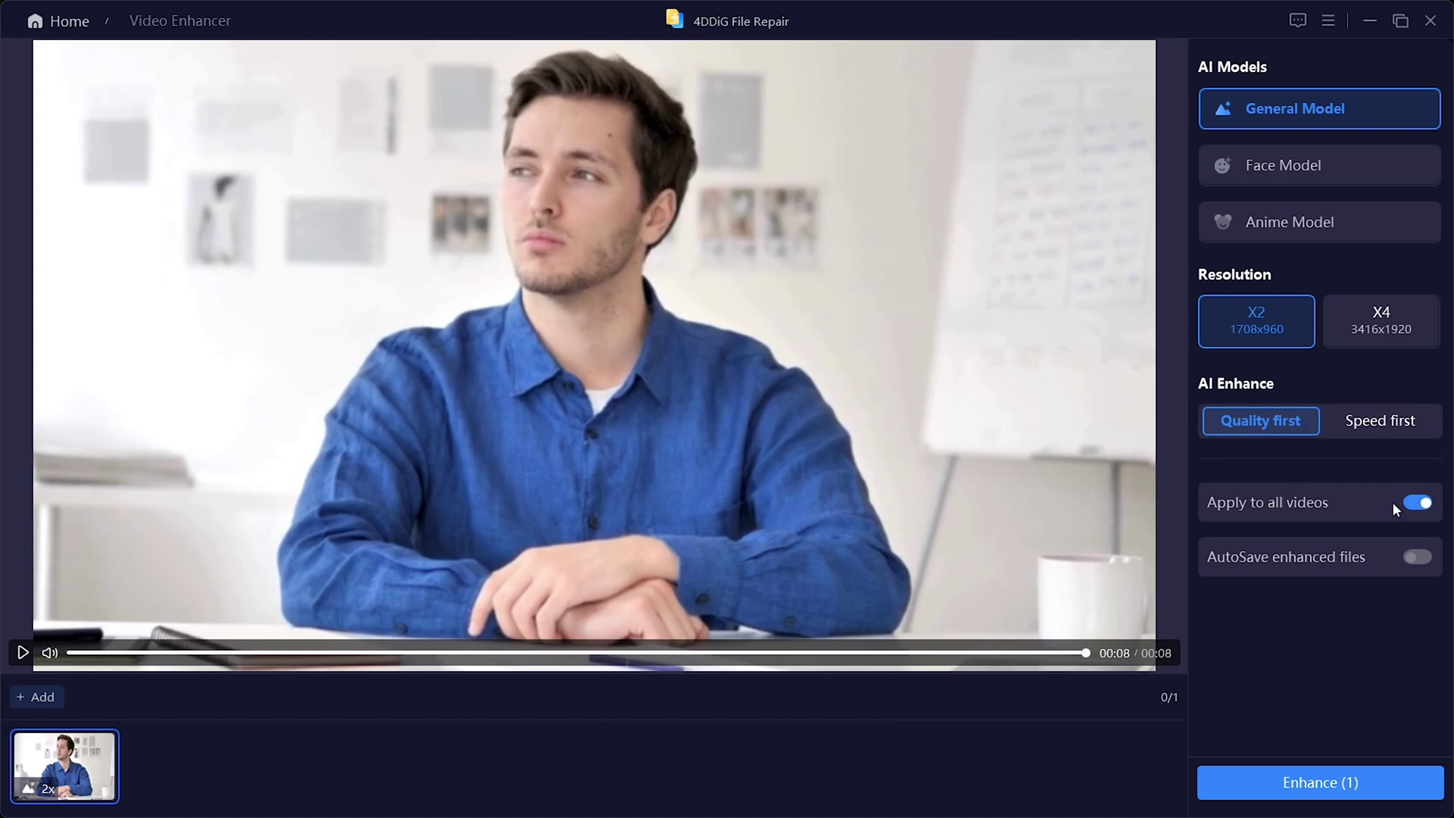
Enhance the video and save the 1708x960 result to the selected folder.
{"action": "left_click", "coordinate": [1311, 785]}
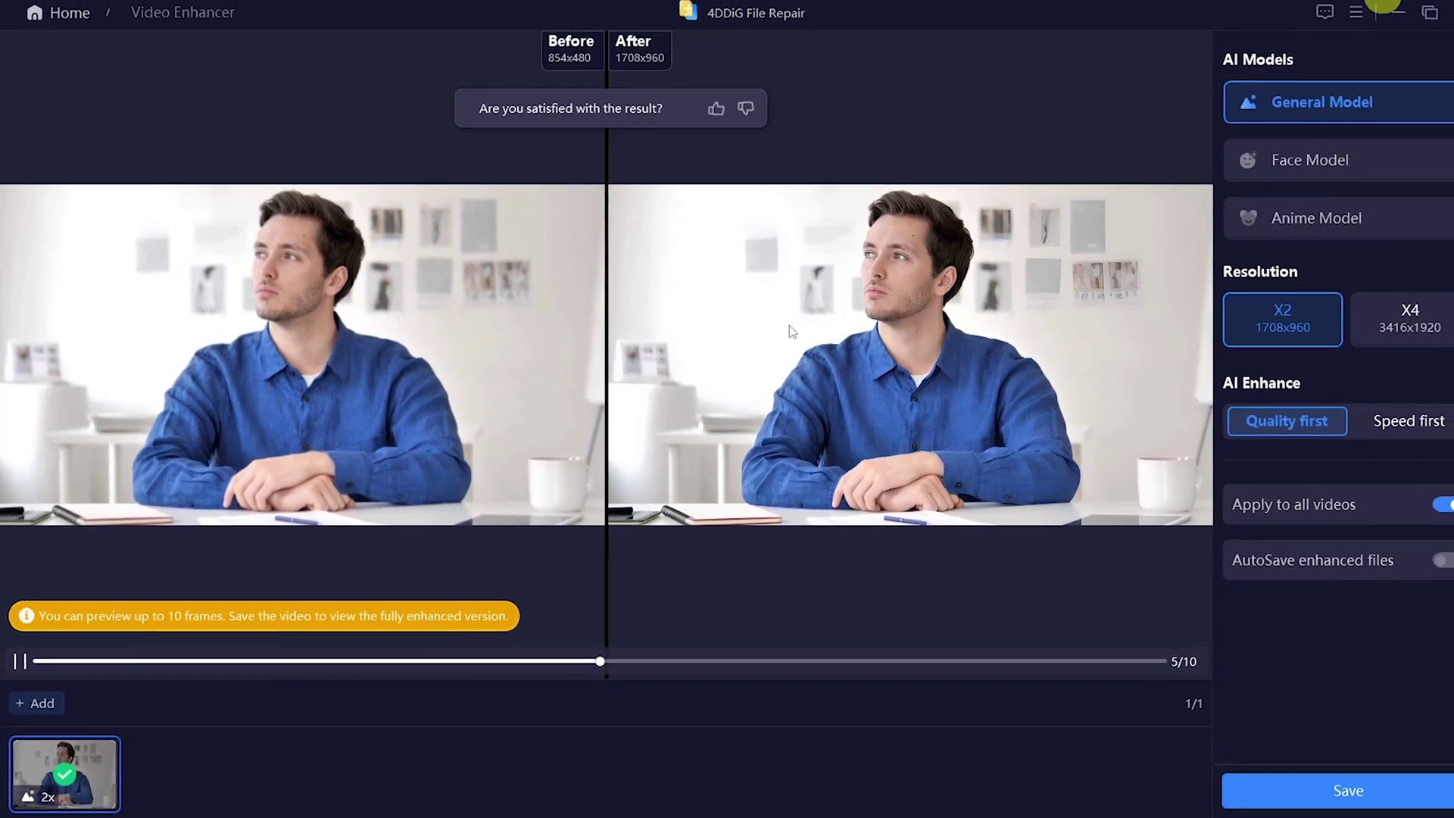
{"action": "left_click", "coordinate": [1285, 783]}
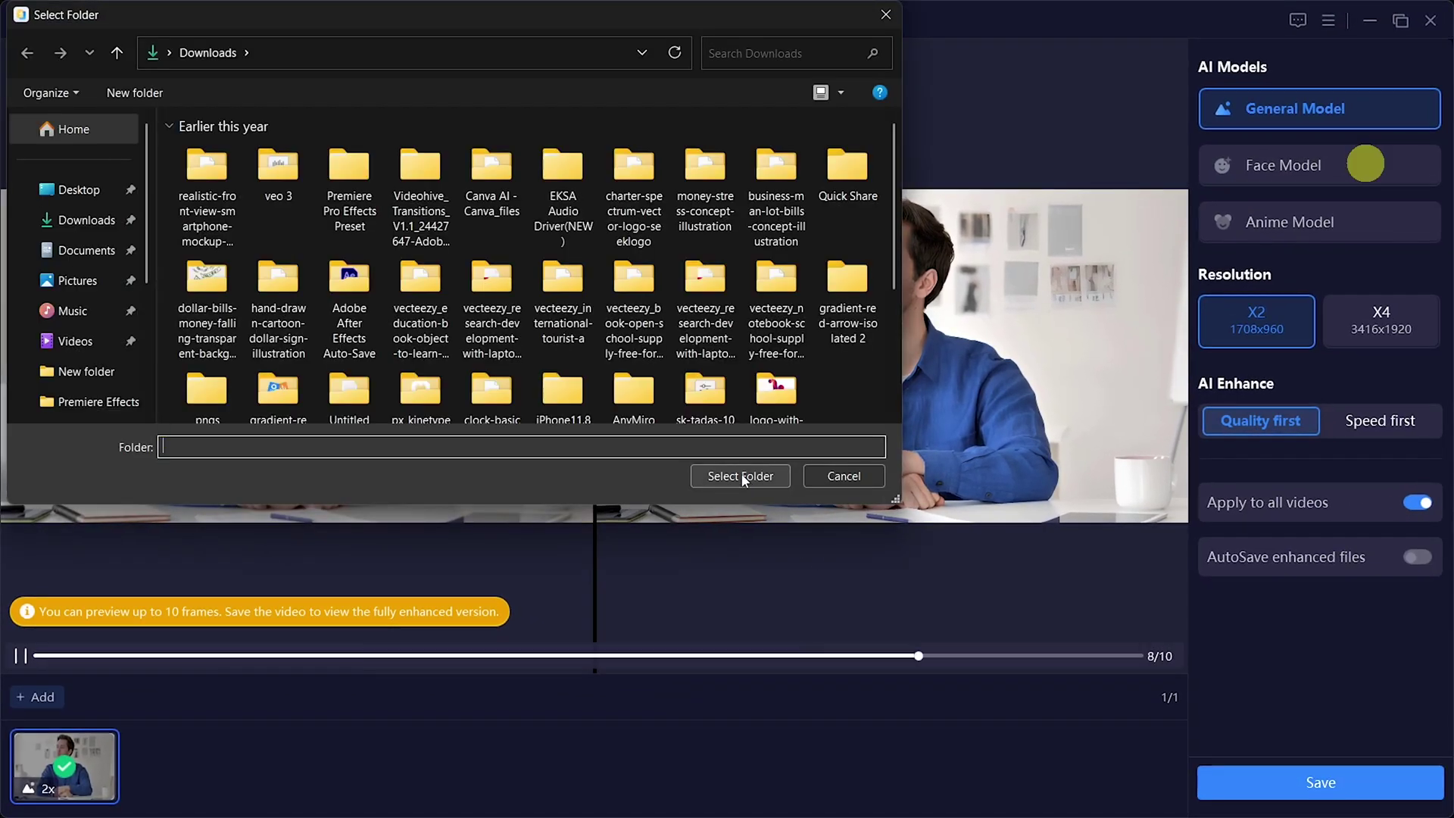
{"action": "left_click", "coordinate": [740, 477]}
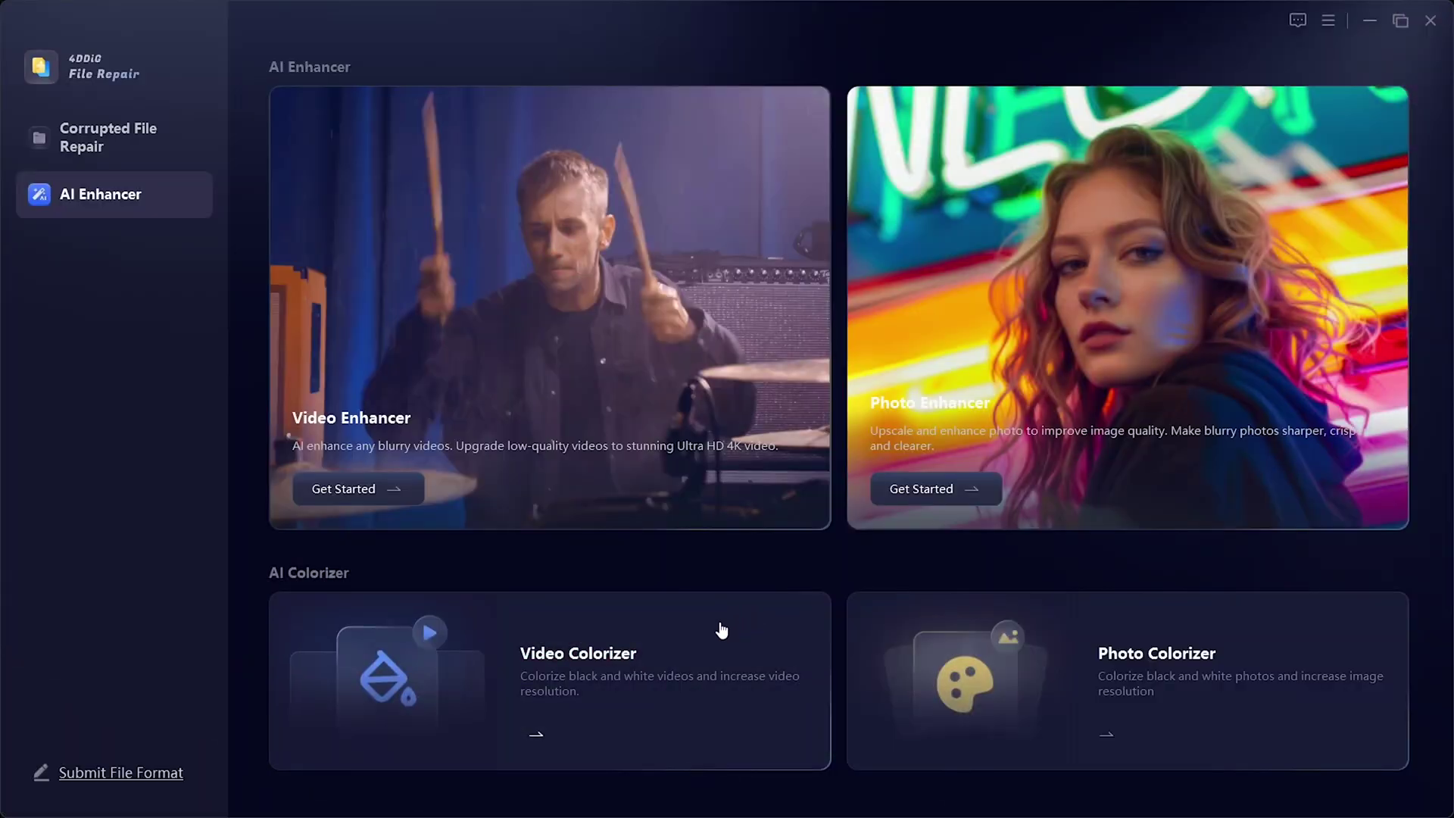
Load Untitled design (79).mp4 into the Video Colorizer.
{"action": "left_click", "coordinate": [663, 672]}
{"action": "left_click", "coordinate": [679, 513]}
{"action": "left_click", "coordinate": [493, 163]}
{"action": "left_click", "coordinate": [725, 483]}
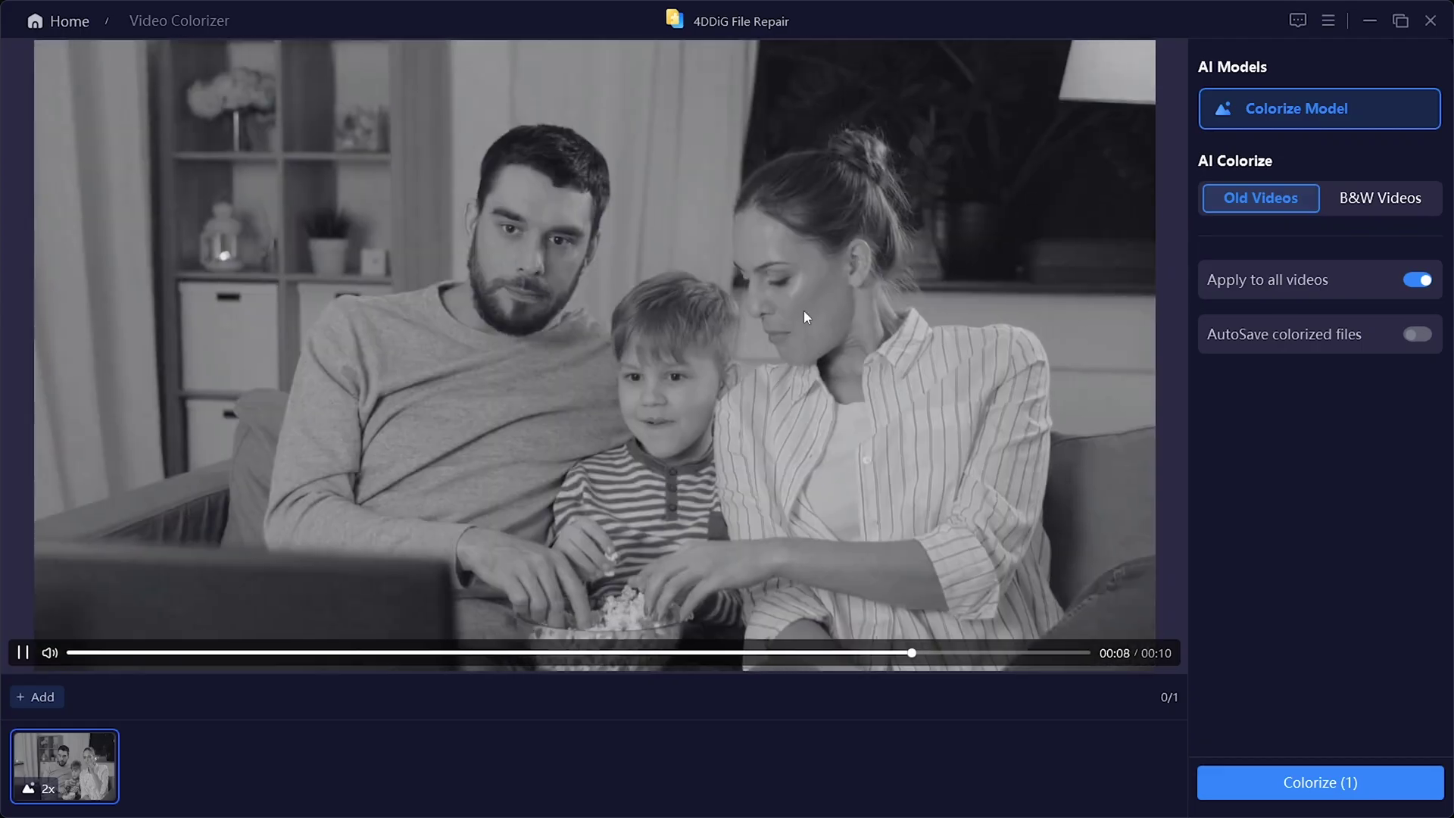
Choose the B&W Videos model and start colorizing the video.
{"action": "mouse_move", "coordinate": [1253, 110]}
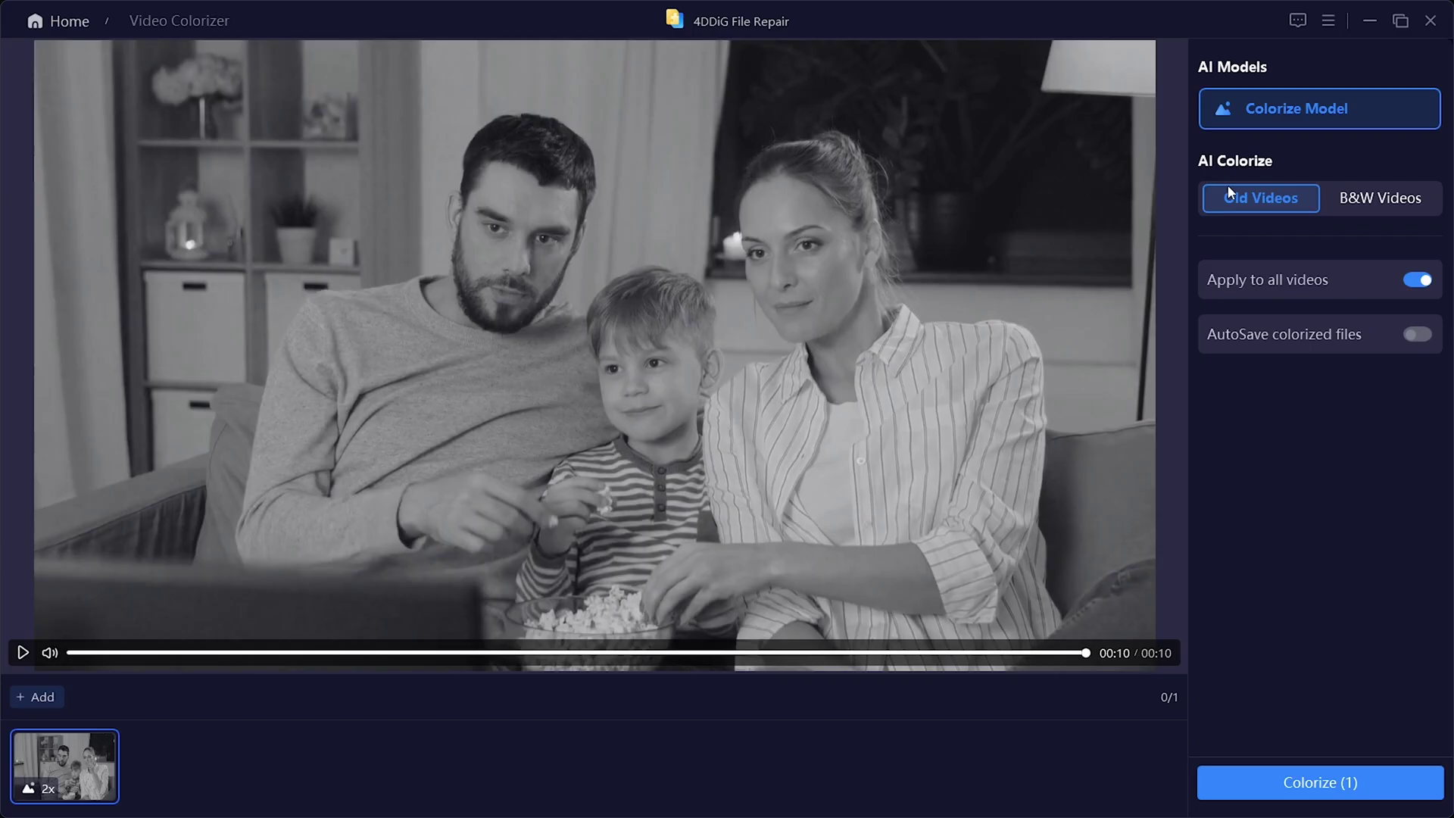
{"action": "left_click", "coordinate": [1351, 200]}
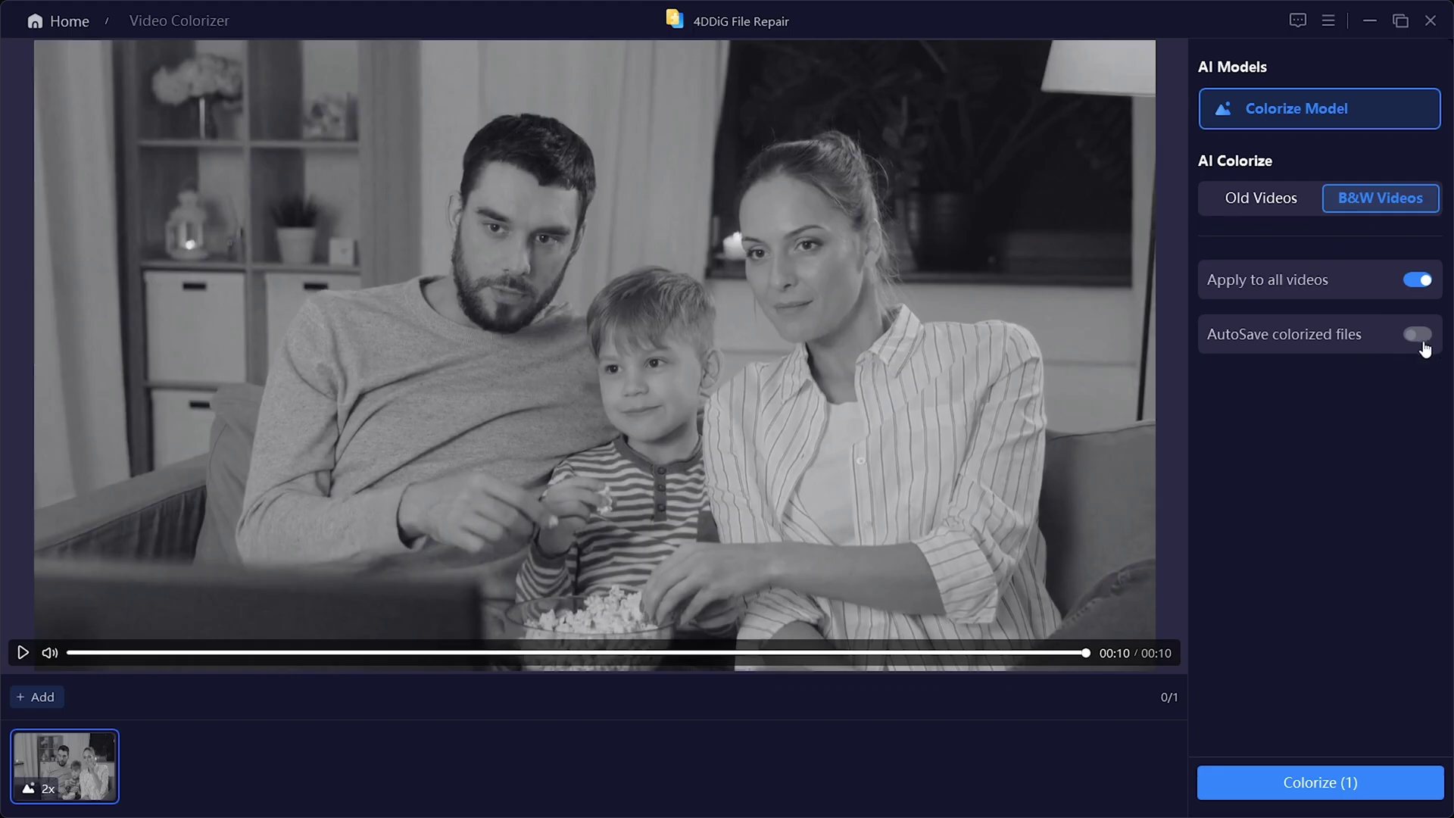
{"action": "left_click", "coordinate": [1325, 783]}
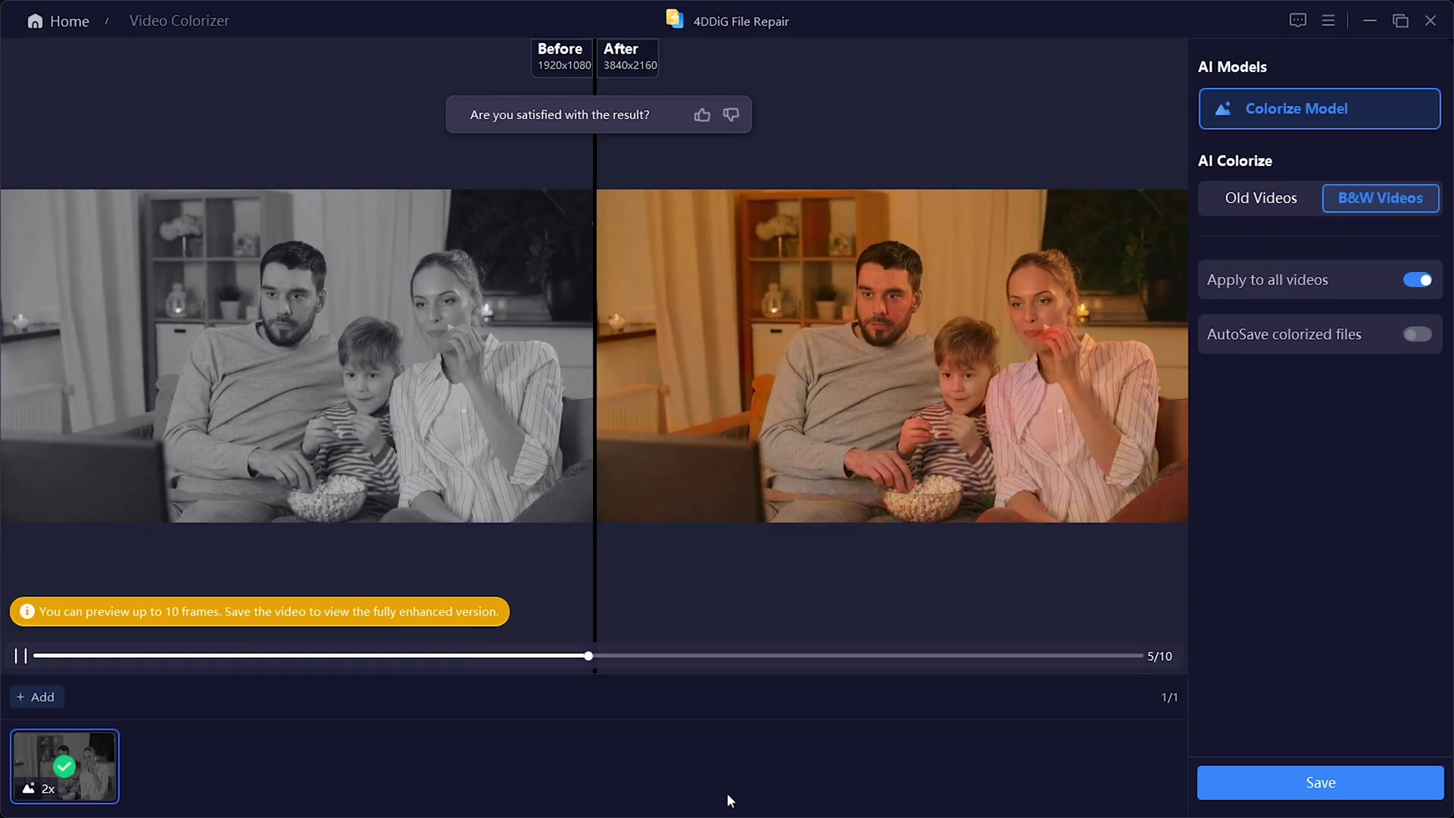
Save the colorized 3840x2160 video to the selected folder.
{"action": "left_click", "coordinate": [1304, 780]}
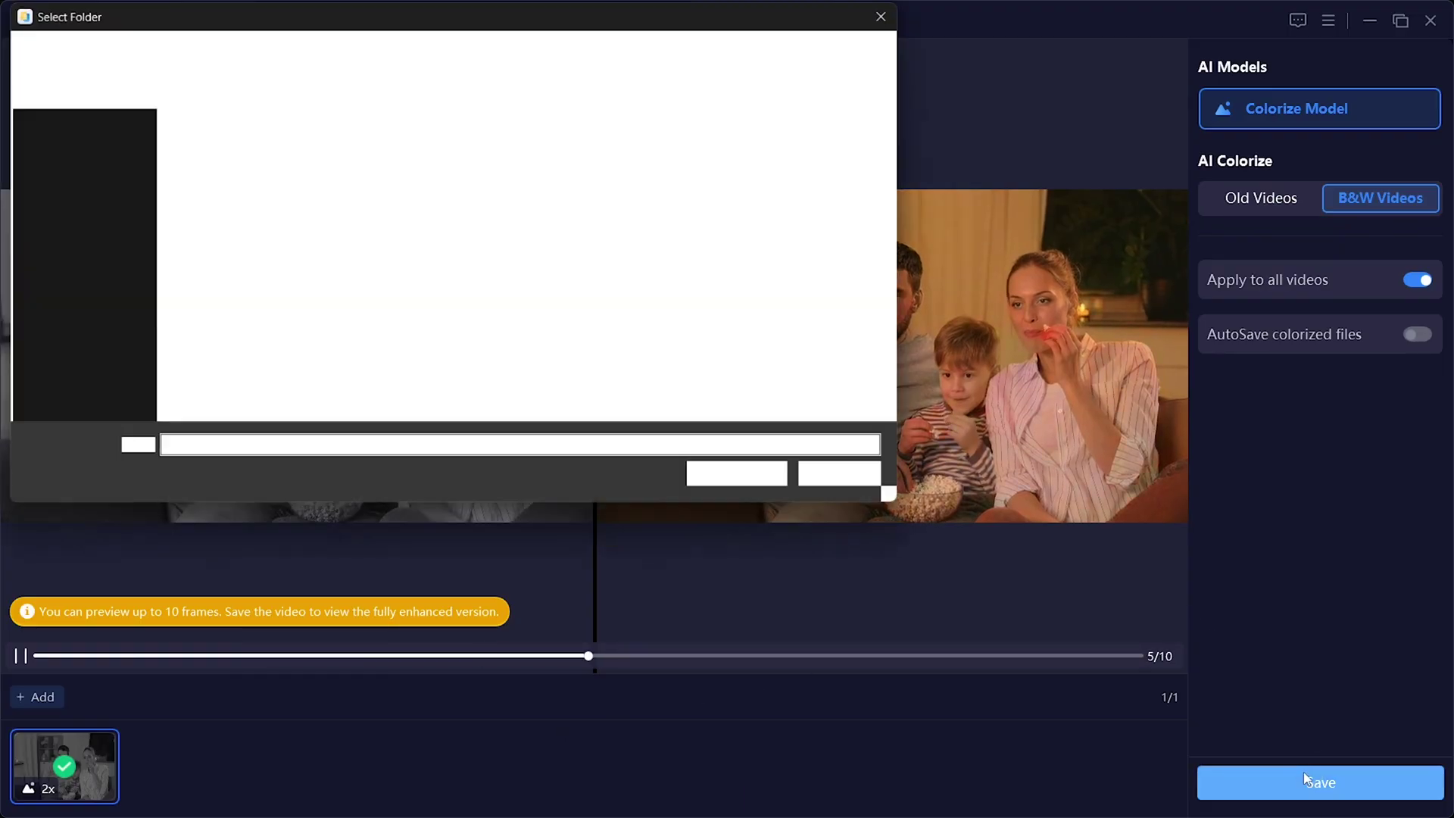
{"action": "left_click", "coordinate": [740, 476]}
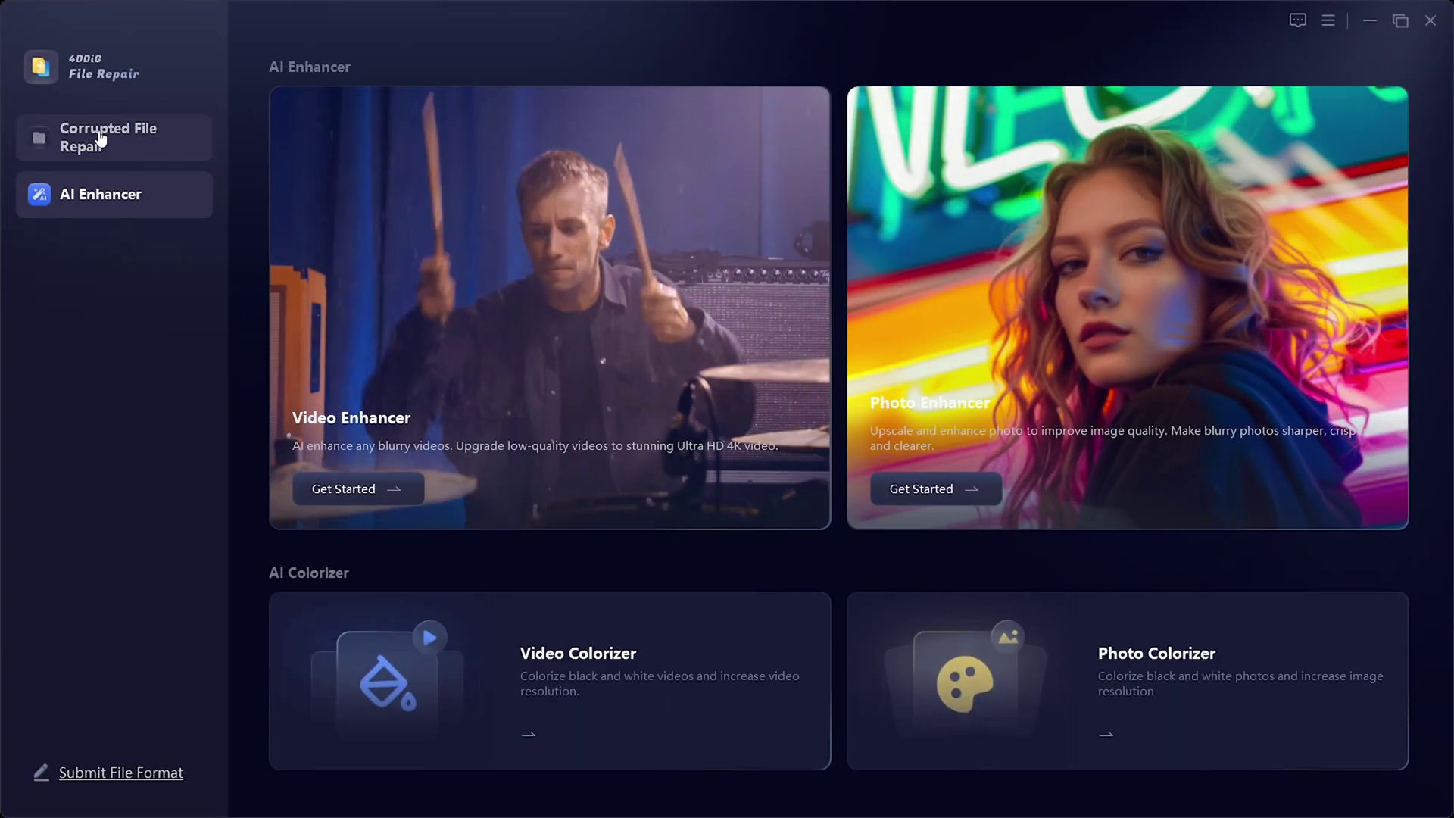
Add the sample video Can't play 2.mp4, repair it, and preview the result.
{"action": "left_click", "coordinate": [99, 138]}
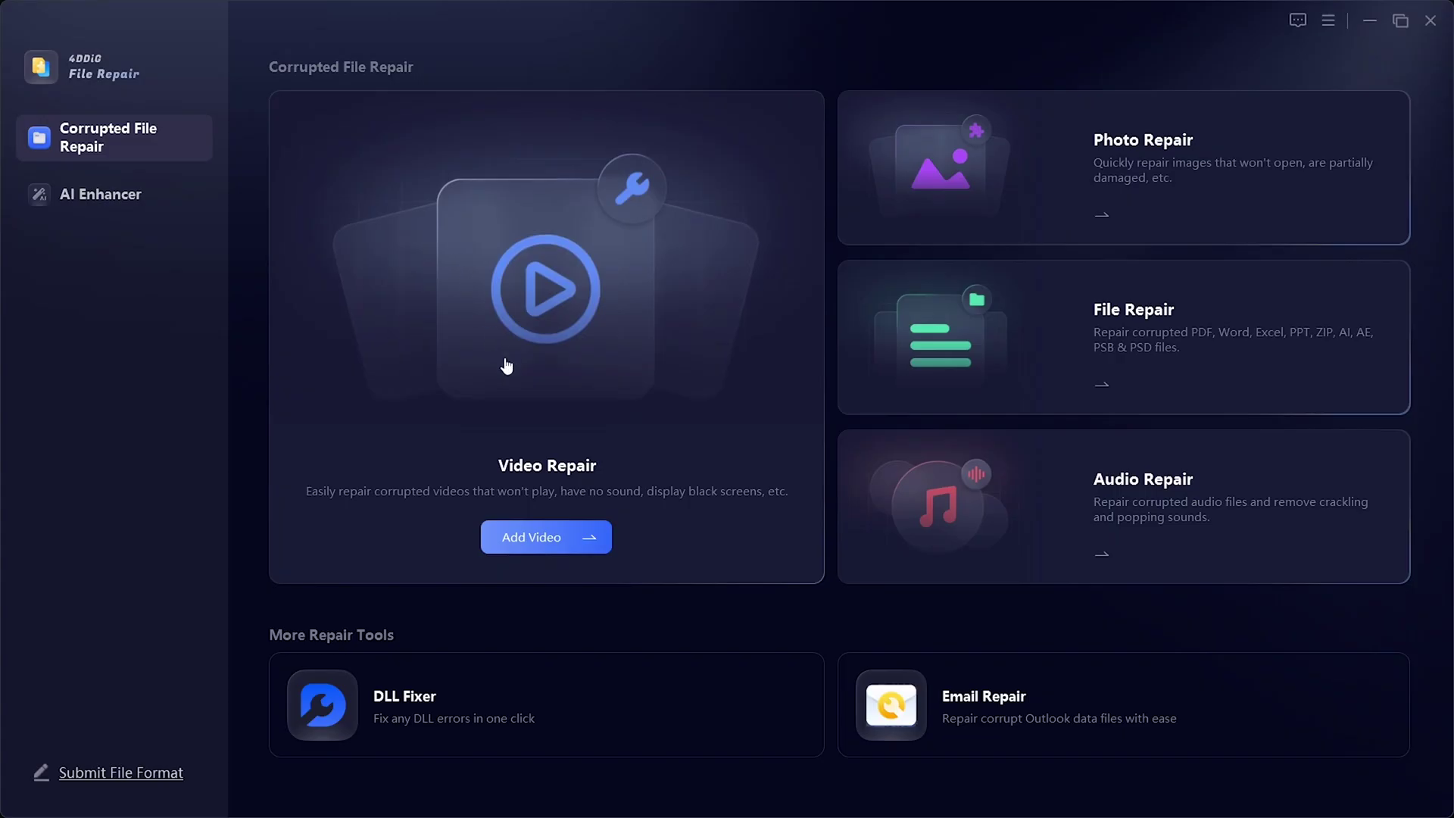
{"action": "left_click", "coordinate": [550, 539]}
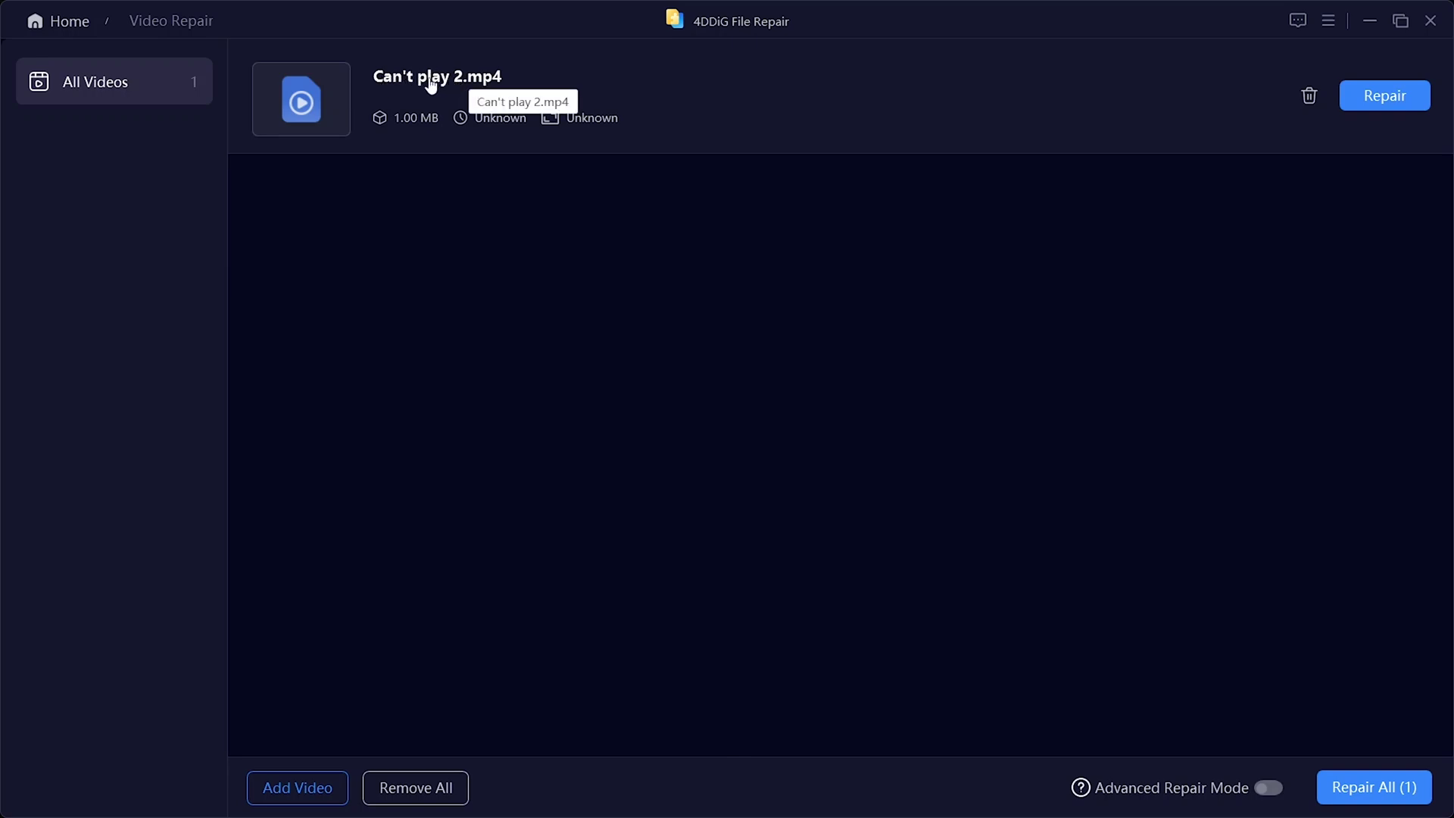
{"action": "left_click", "coordinate": [1263, 789]}
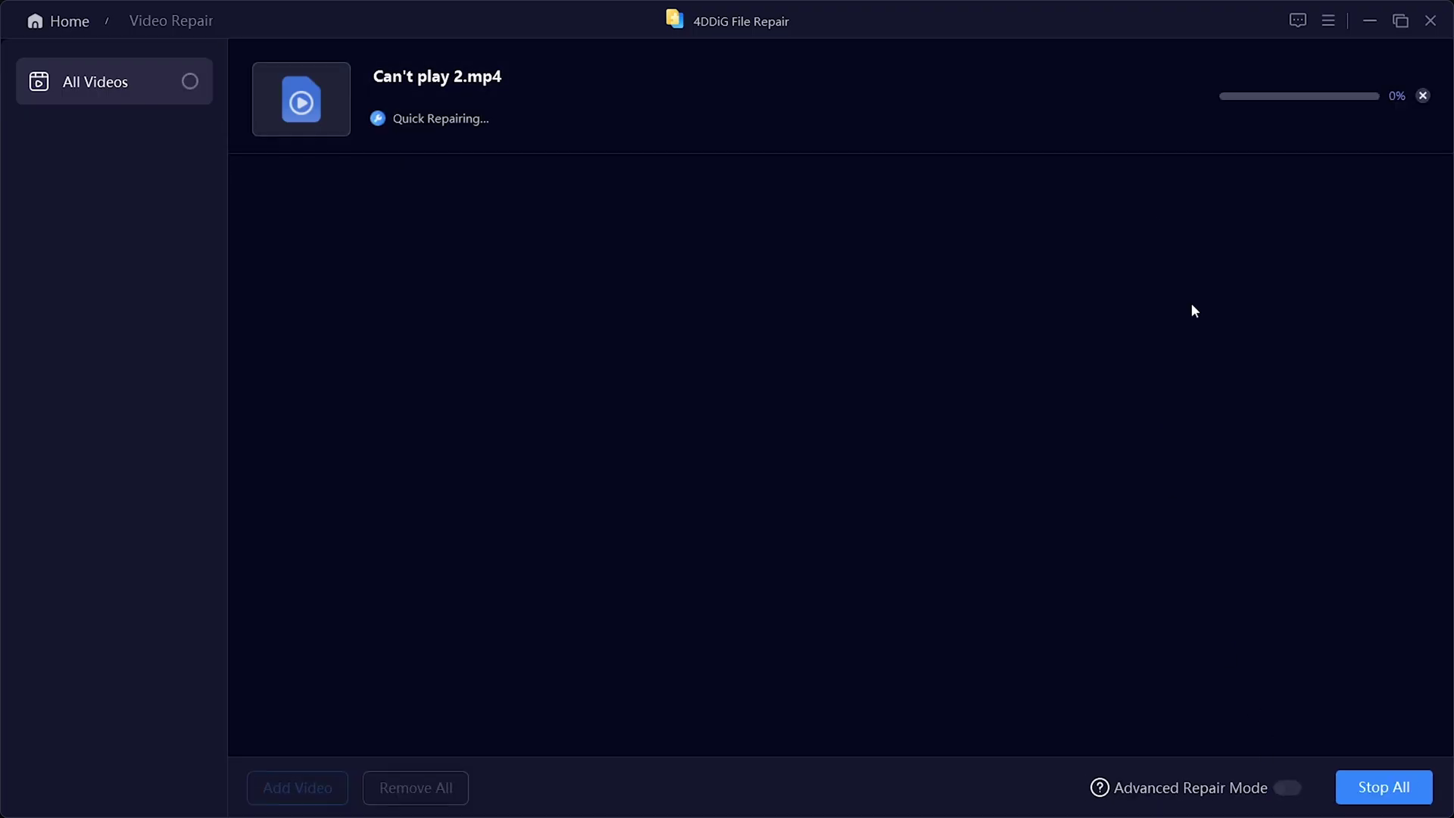
{"action": "left_click", "coordinate": [1290, 115]}
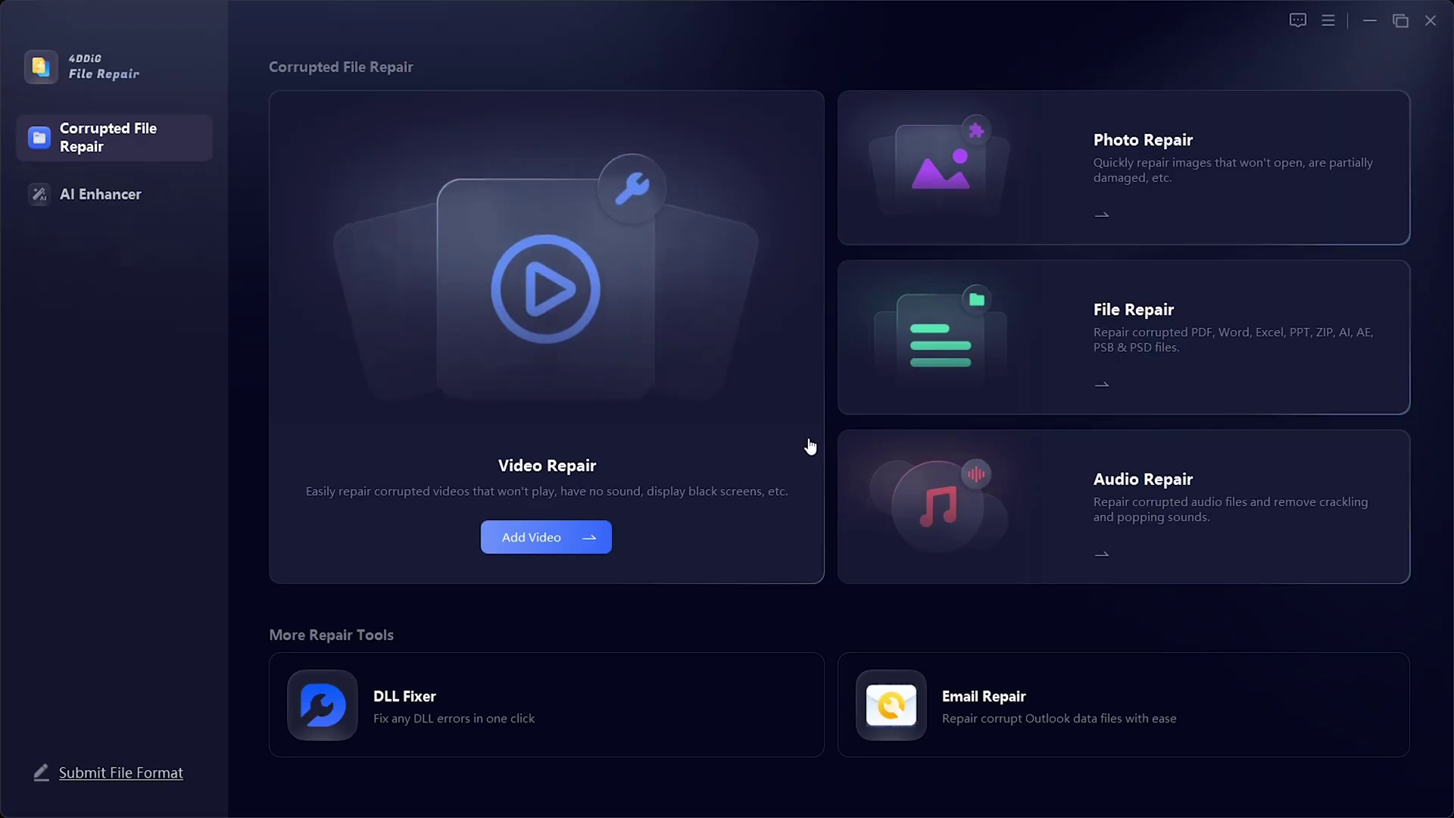
Repair the sample Half picture.jpg in Photo Repair and preview both repaired images.
{"action": "left_click", "coordinate": [1030, 181]}
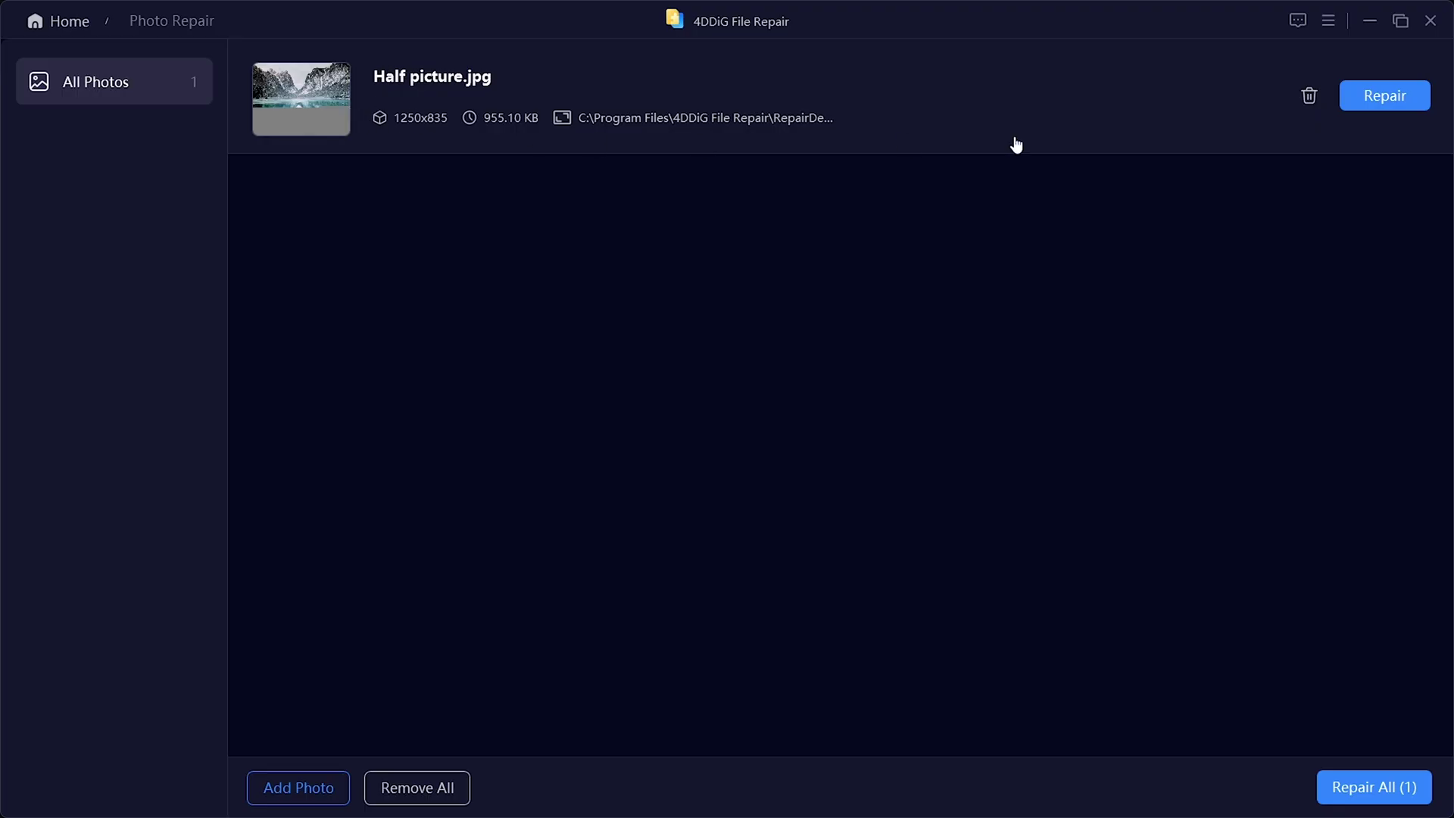
{"action": "left_click", "coordinate": [1363, 100]}
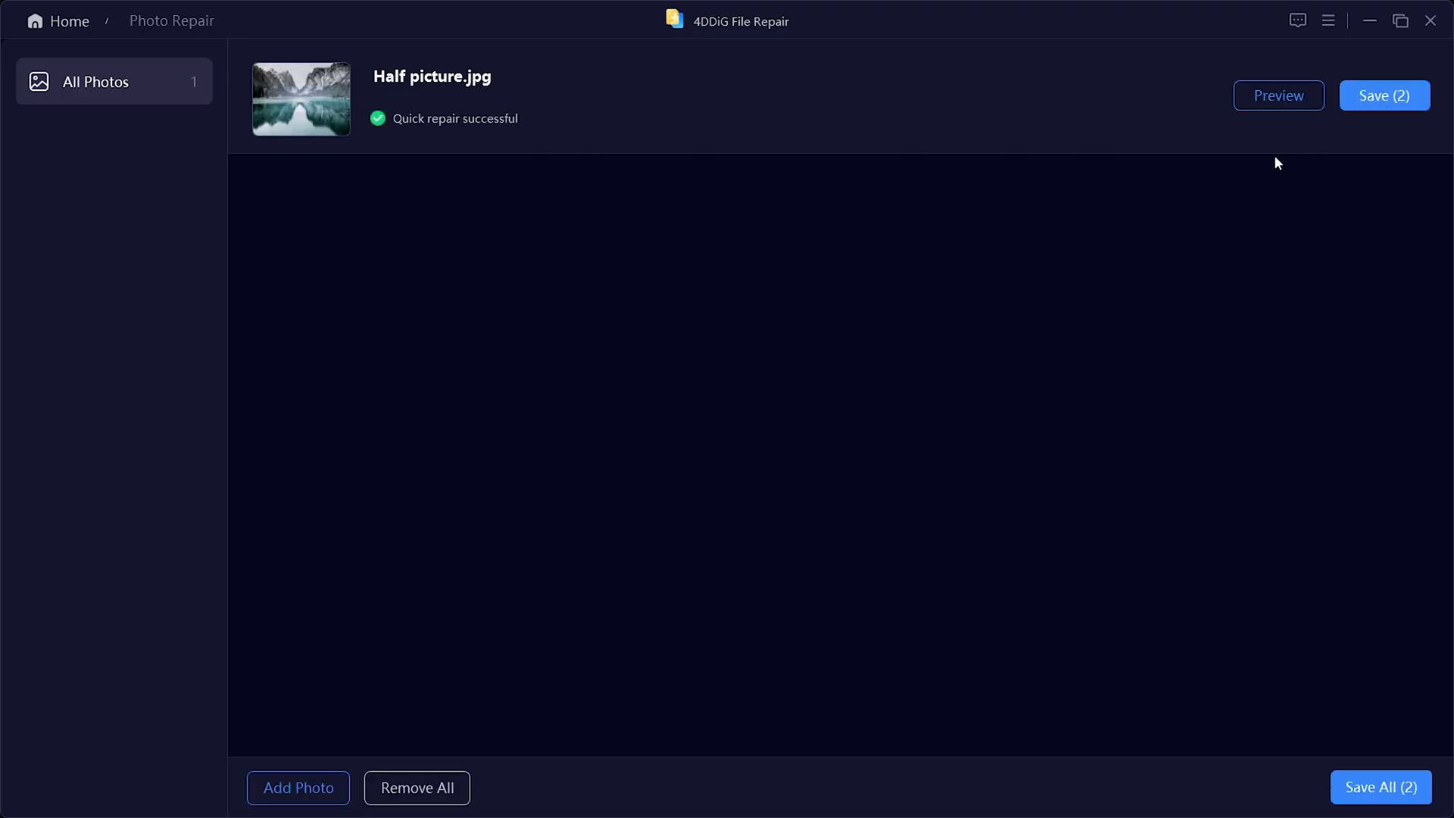
{"action": "left_click", "coordinate": [1278, 98]}
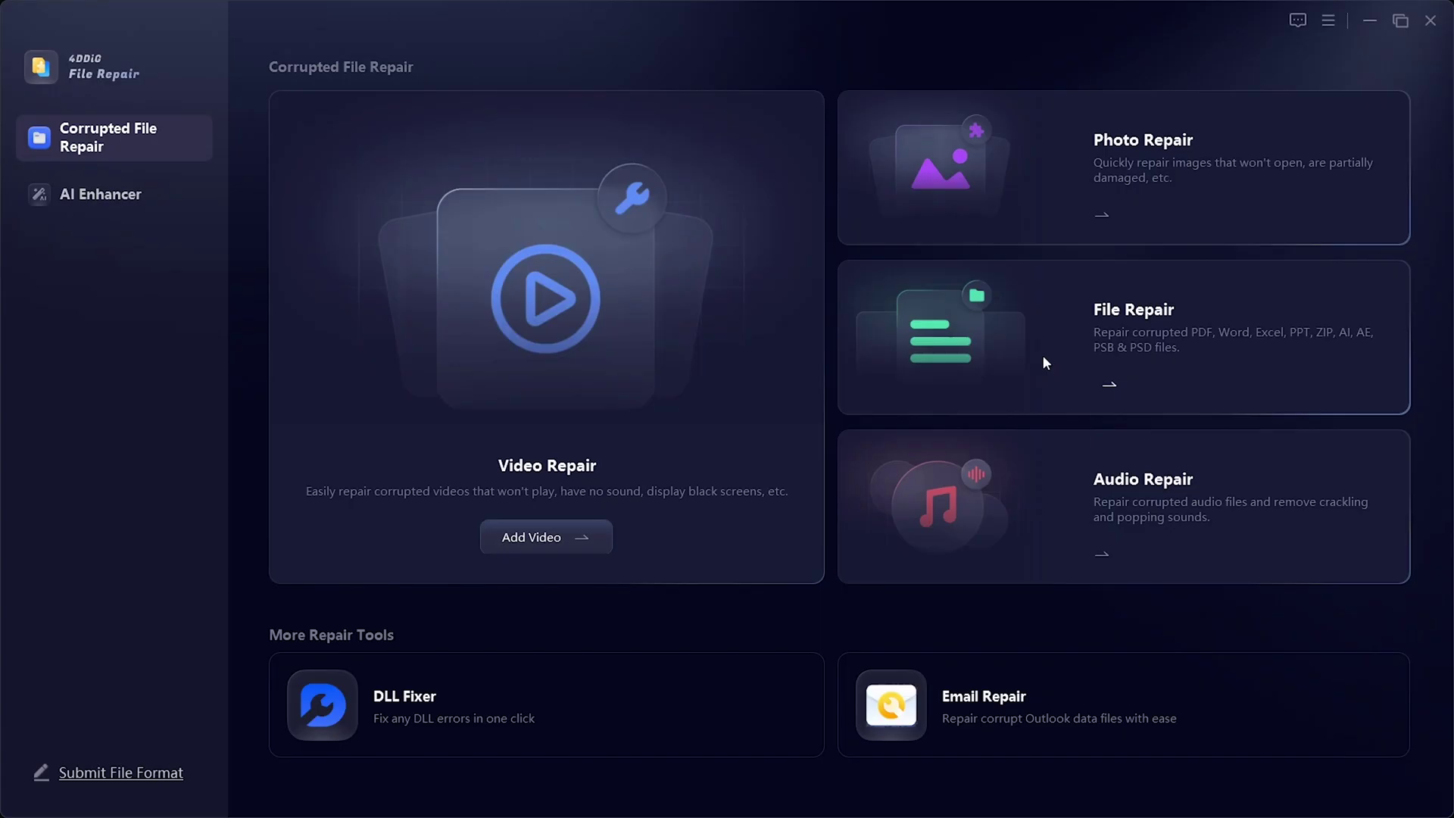
Add FileRepair1.pdf in File Repair, repair it, and scroll through the repaired preview.
{"action": "left_click", "coordinate": [1045, 365]}
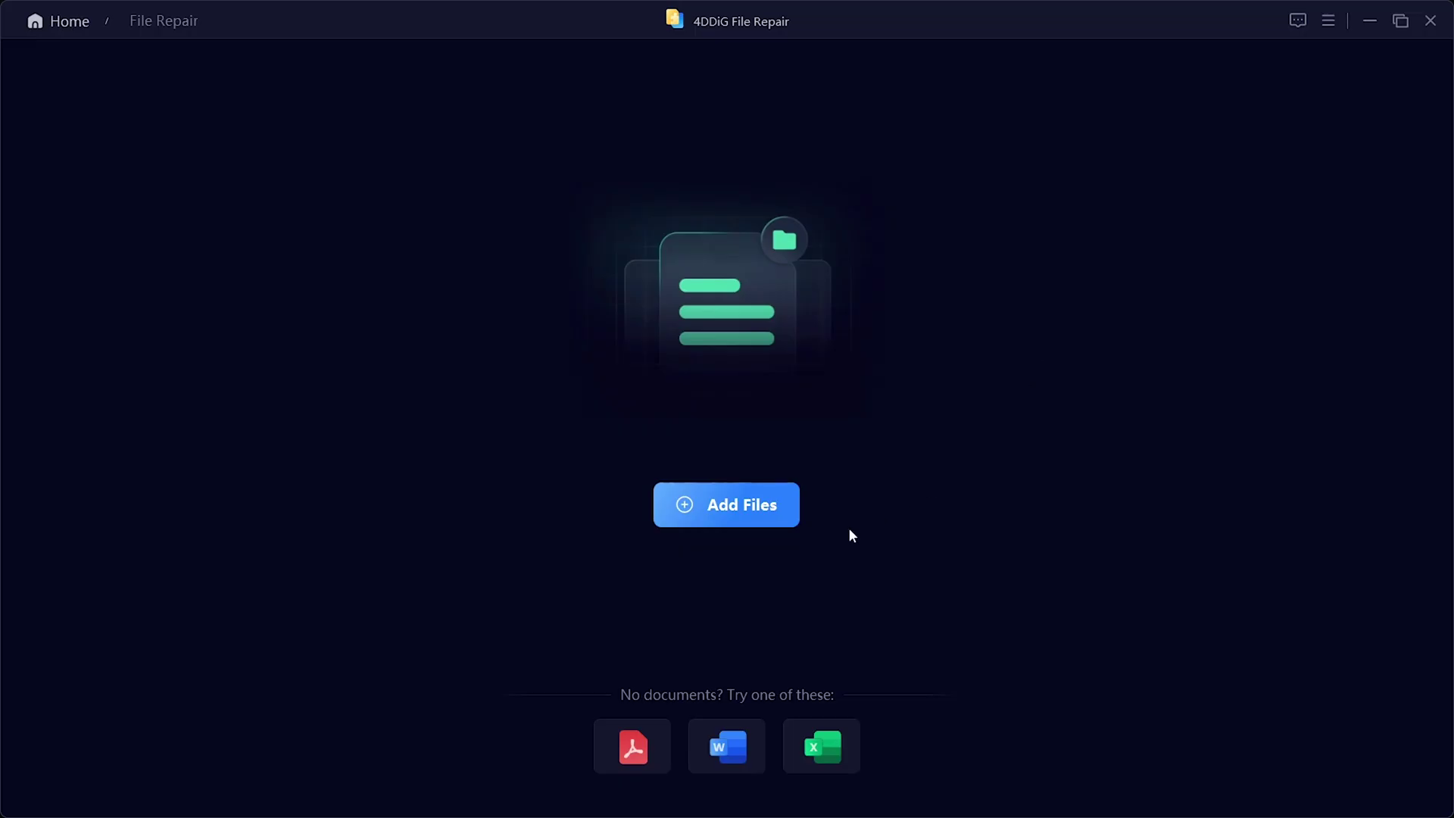
{"action": "left_click", "coordinate": [659, 748]}
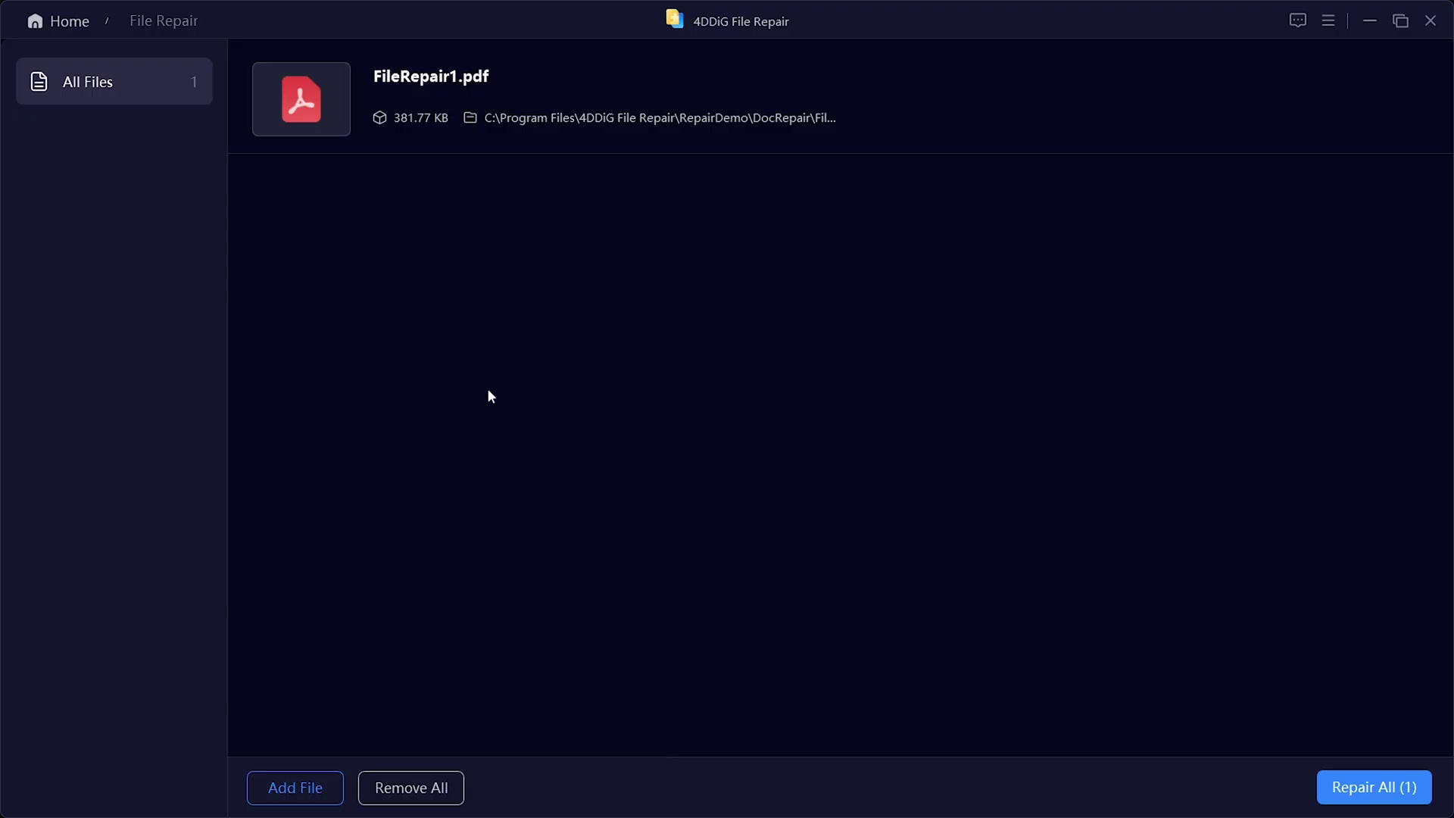
{"action": "left_click", "coordinate": [1385, 95]}
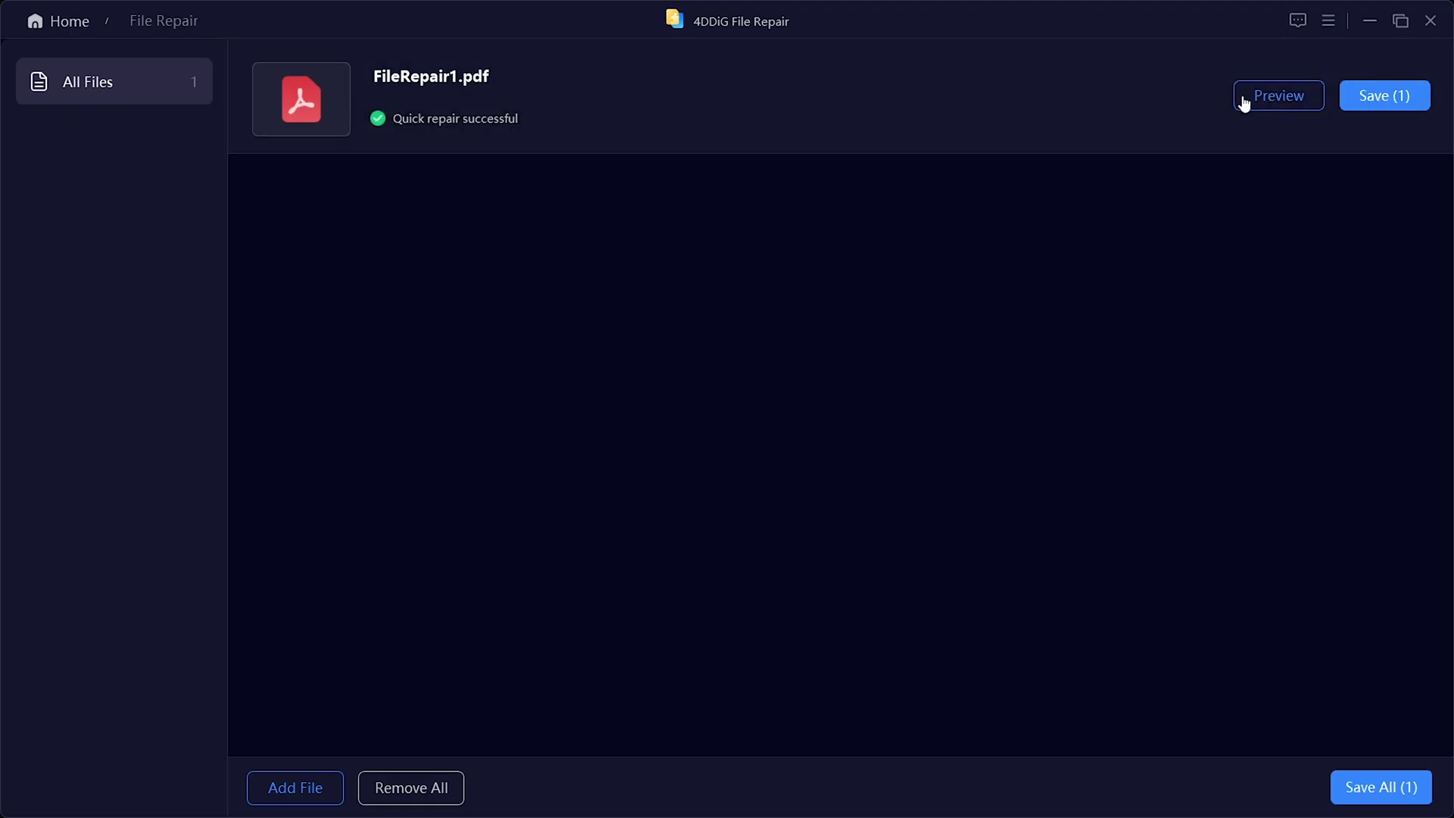
{"action": "left_click", "coordinate": [1250, 100]}
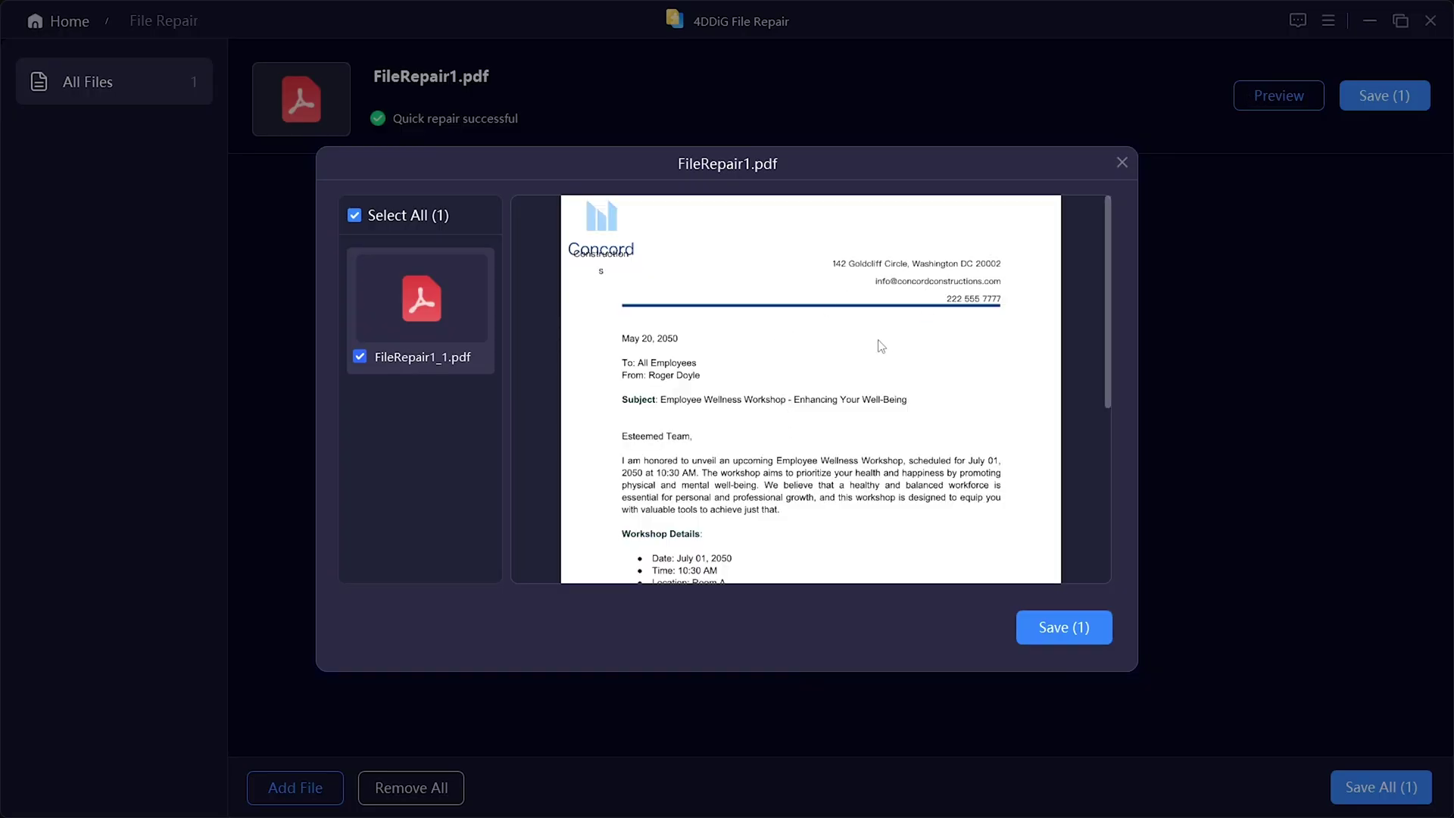
{"action": "scroll", "coordinate": [892, 340], "scroll_direction": "down", "scroll_amount": 5}
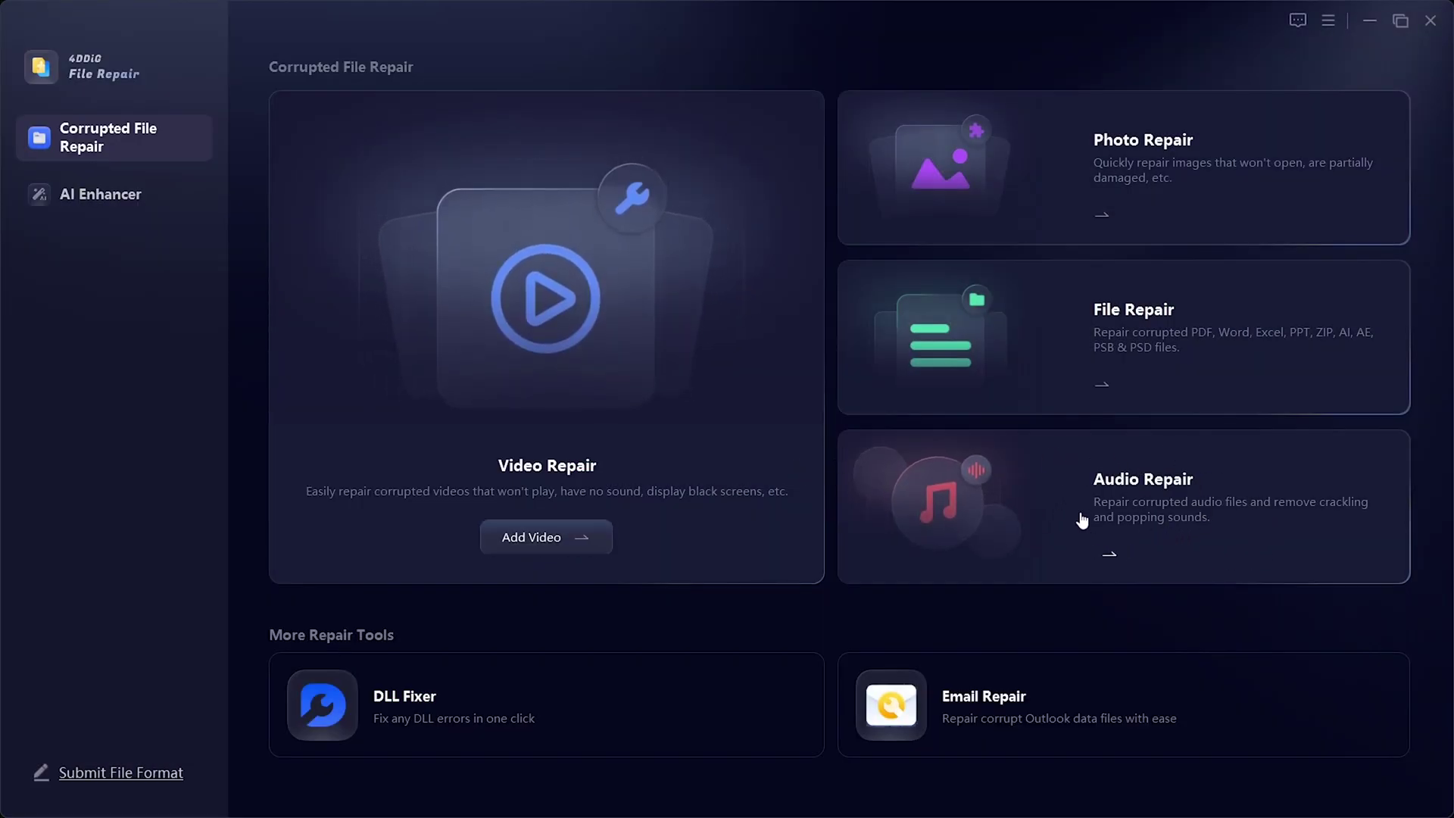
Quick-repair AudioRepair3.wav in Audio Repair and play back its preview.
{"action": "left_click", "coordinate": [1055, 501]}
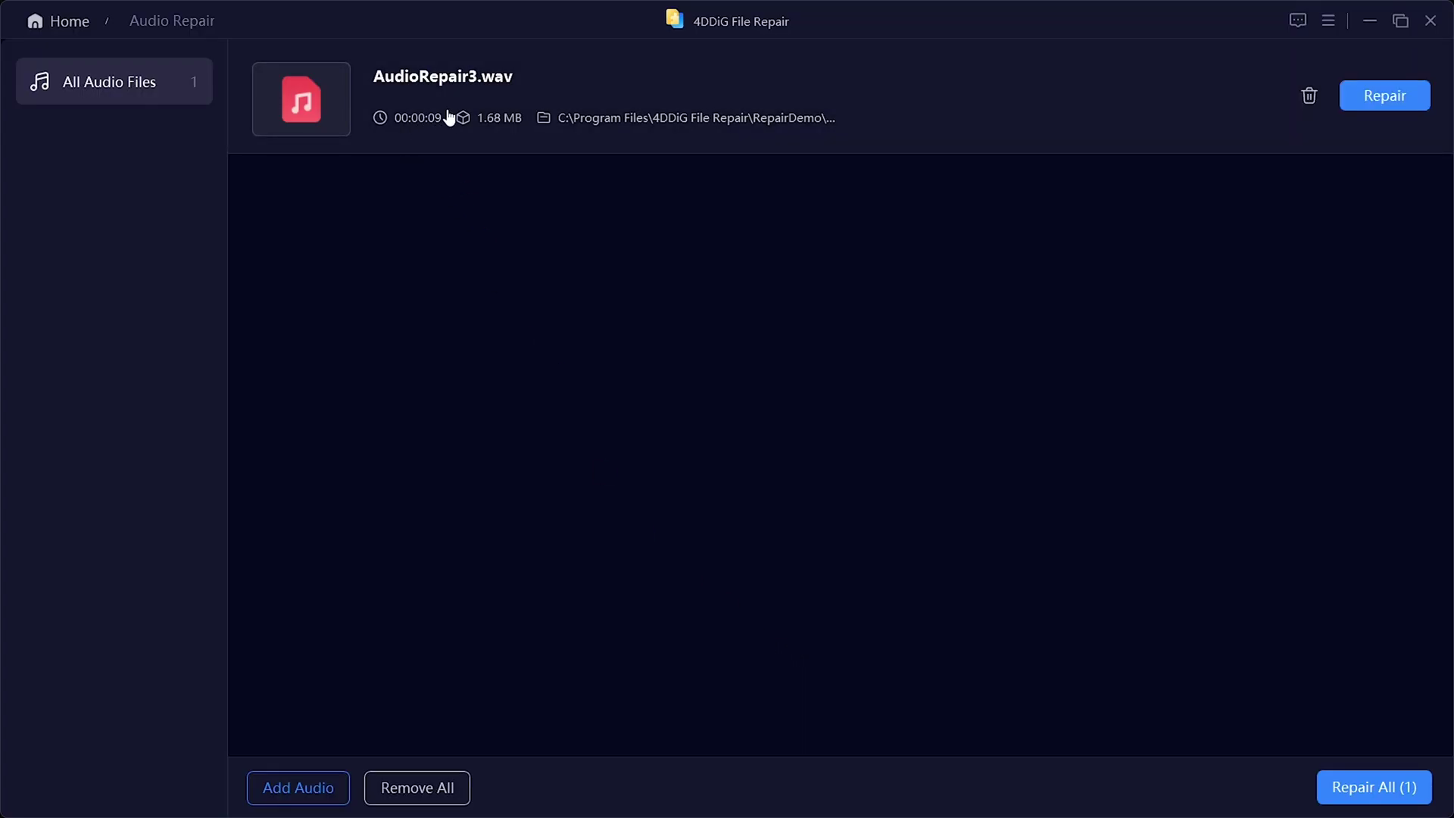
{"action": "left_click", "coordinate": [1382, 99]}
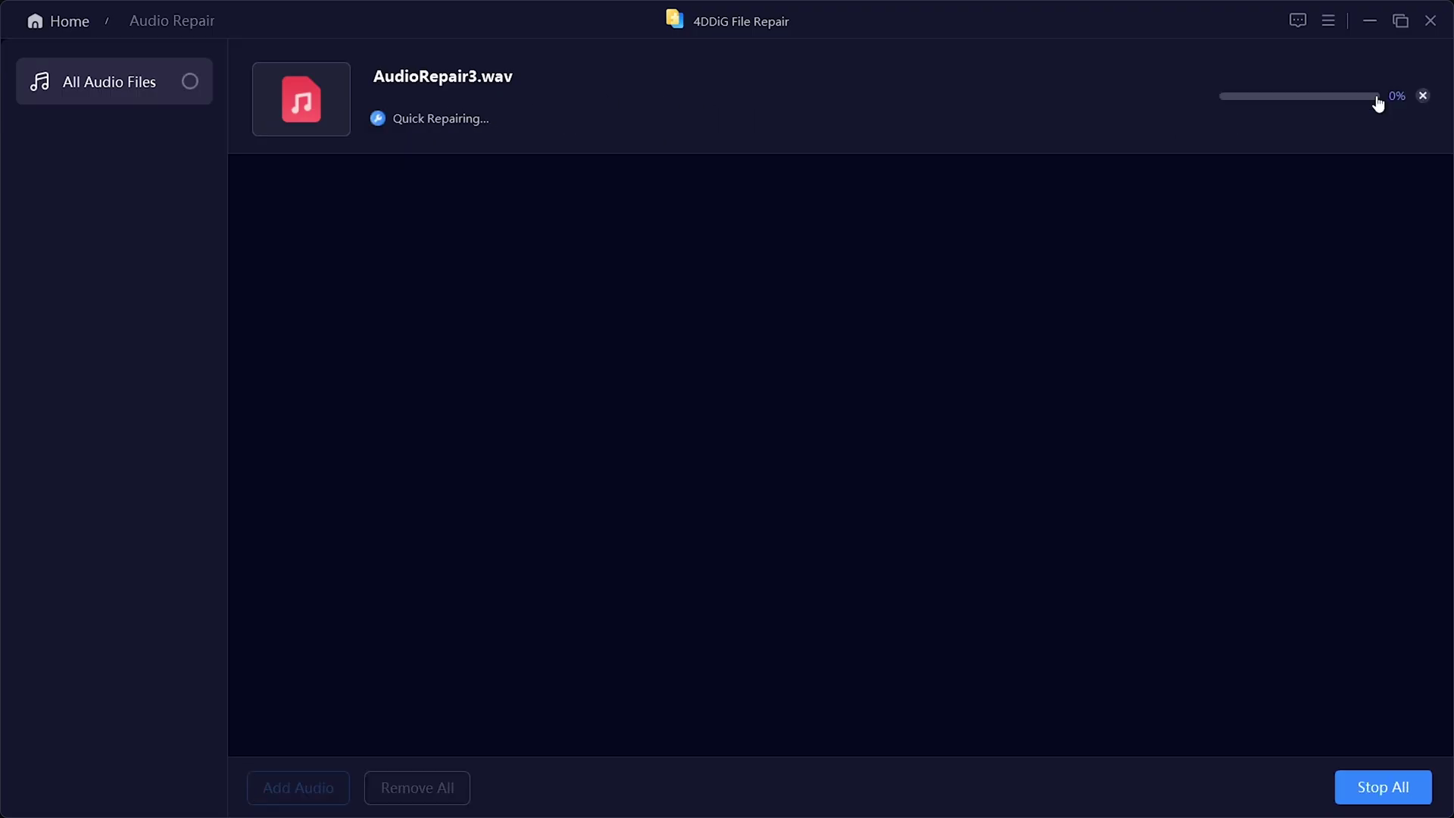
{"action": "left_click", "coordinate": [1288, 102]}
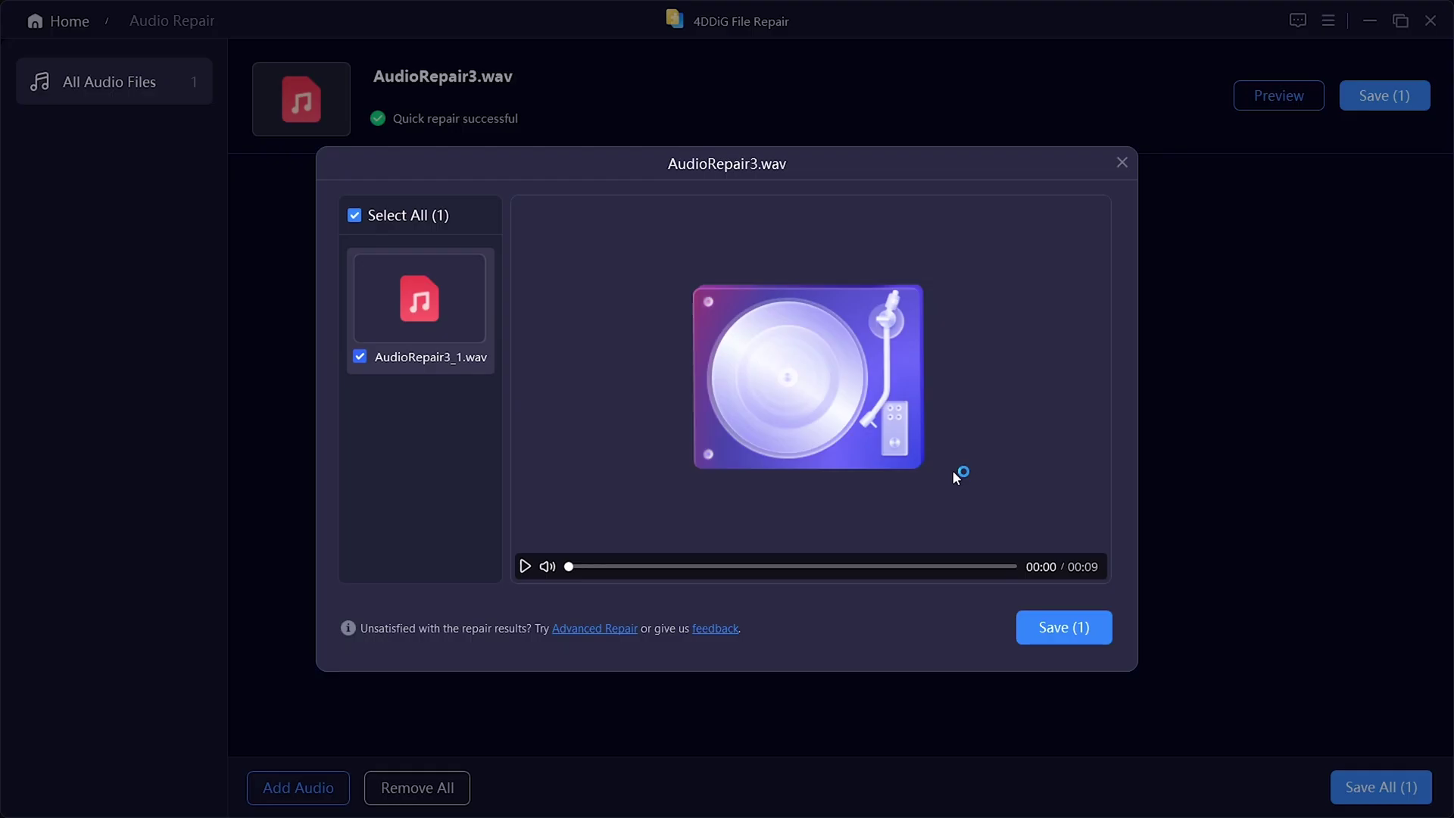
{"action": "left_click", "coordinate": [525, 567]}
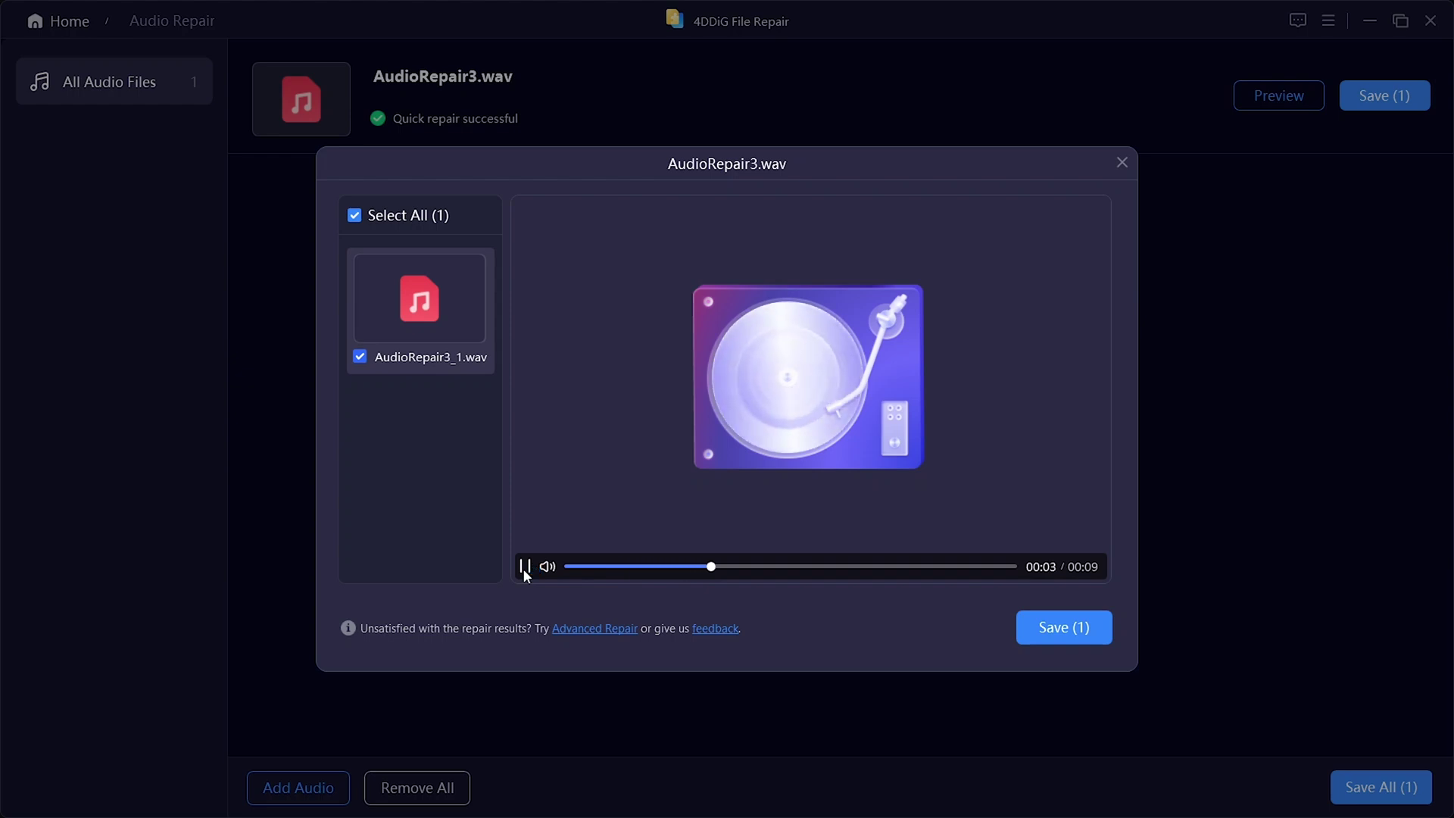
{"action": "left_click", "coordinate": [525, 569]}
Save the repaired AudioRepair3.wav to the Downloads folder.
{"action": "left_click", "coordinate": [1045, 621]}
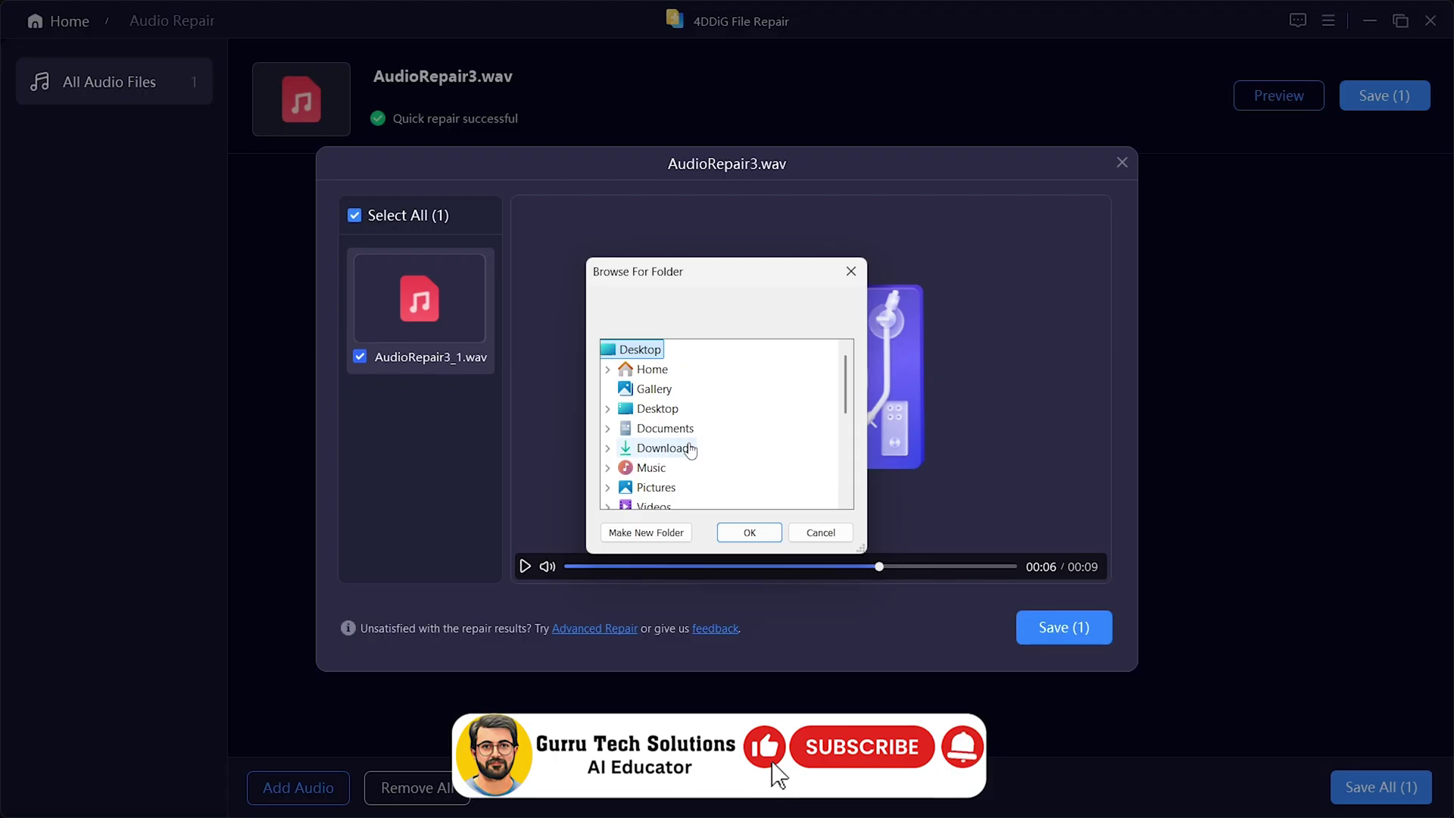
{"action": "left_click", "coordinate": [692, 451]}
{"action": "left_click", "coordinate": [733, 533]}
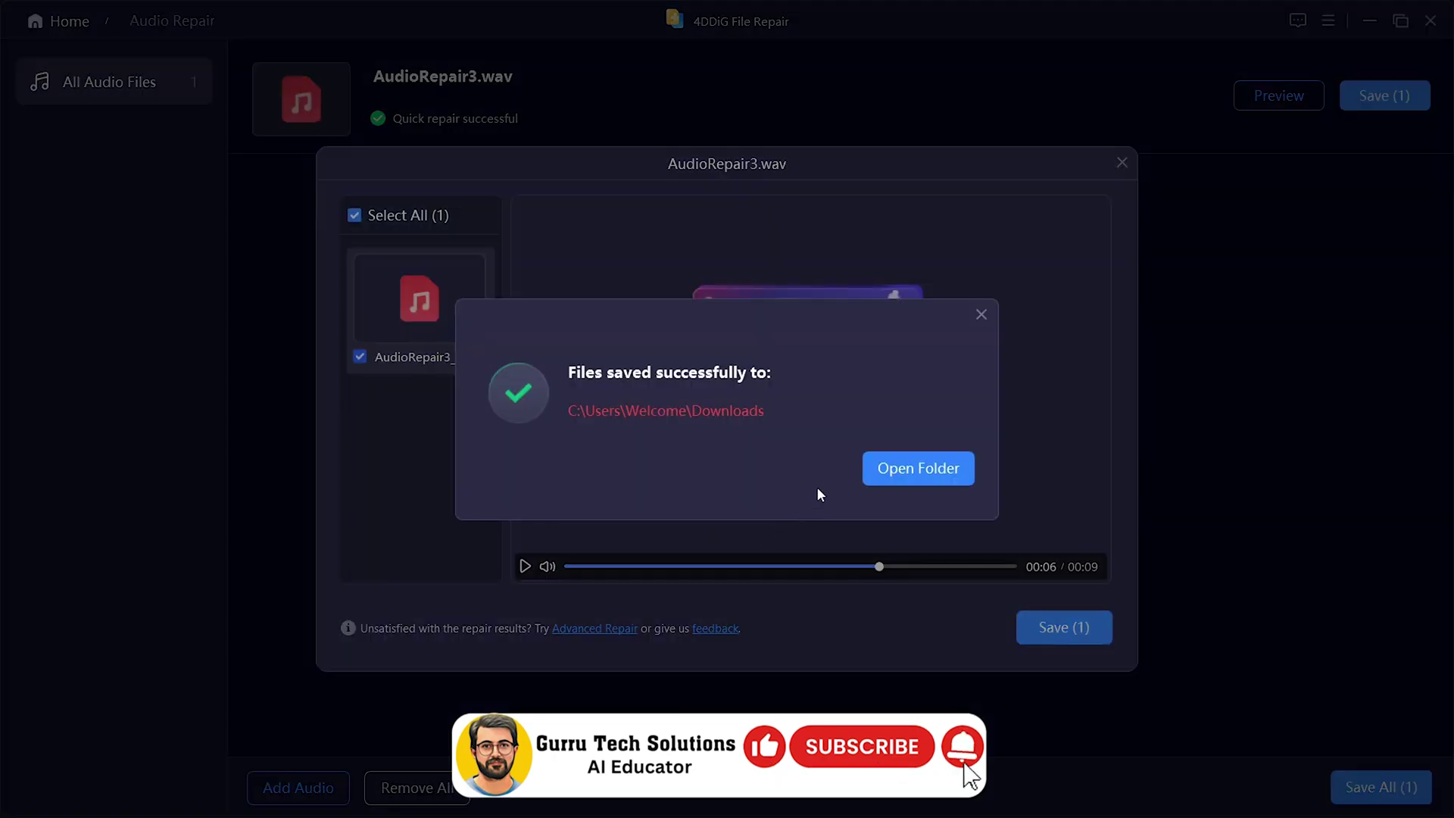
{"action": "left_click", "coordinate": [981, 315]}
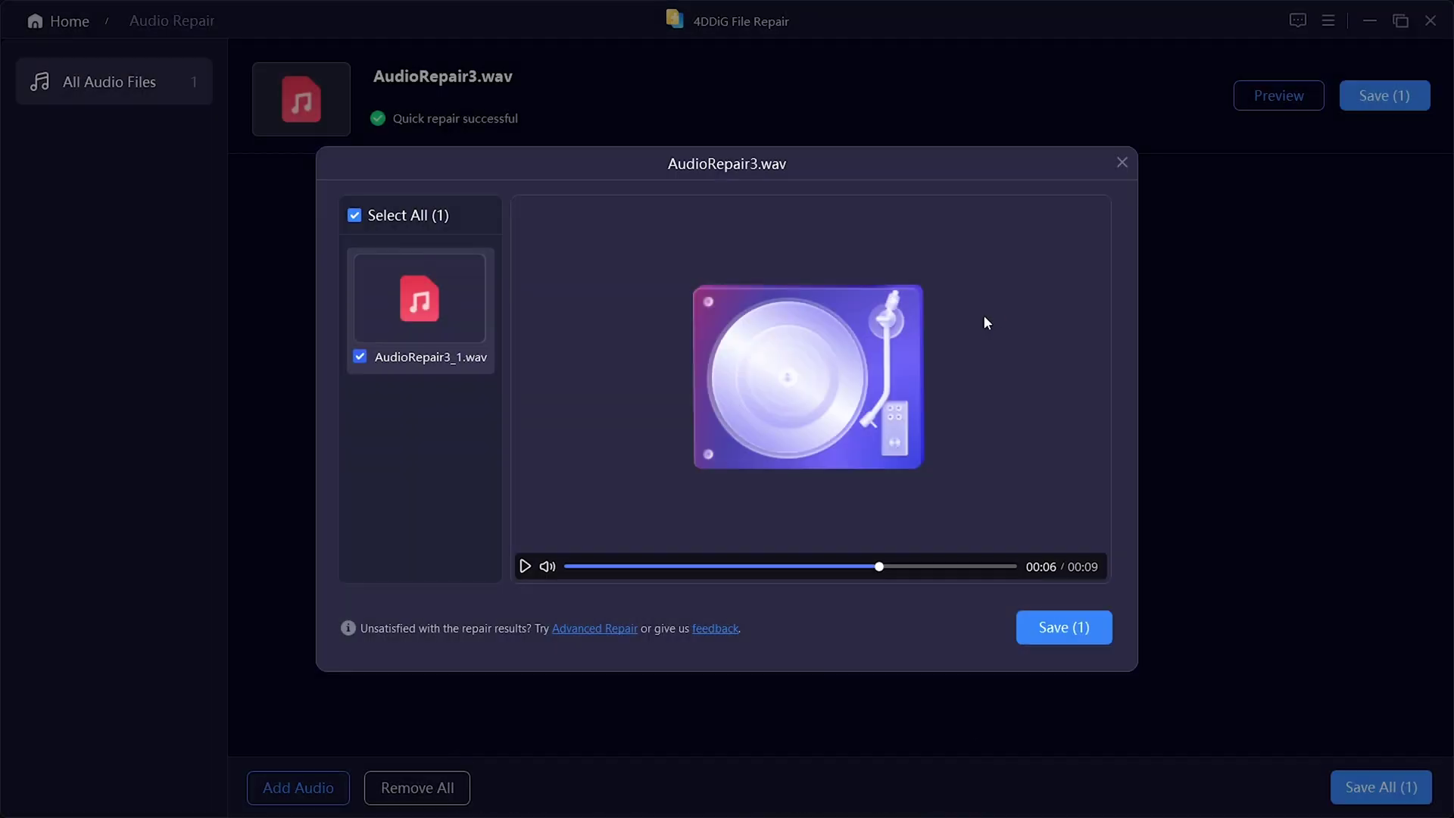